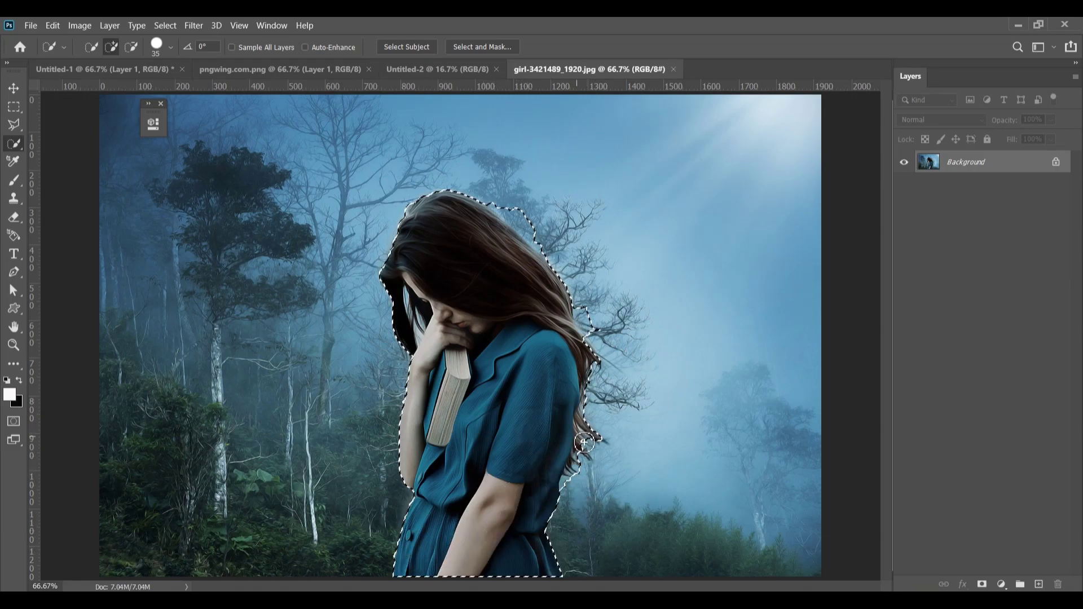
Refine the quick selection along the woman's hair, adding the loose strands at her back and removing the background beside her head.
left_click_drag(593, 468, 603, 442)
left_click(597, 484)
mouse_move(592, 503)
left_mouse_down()
mouse_move(576, 486)
mouse_move(604, 478)
left_mouse_up()
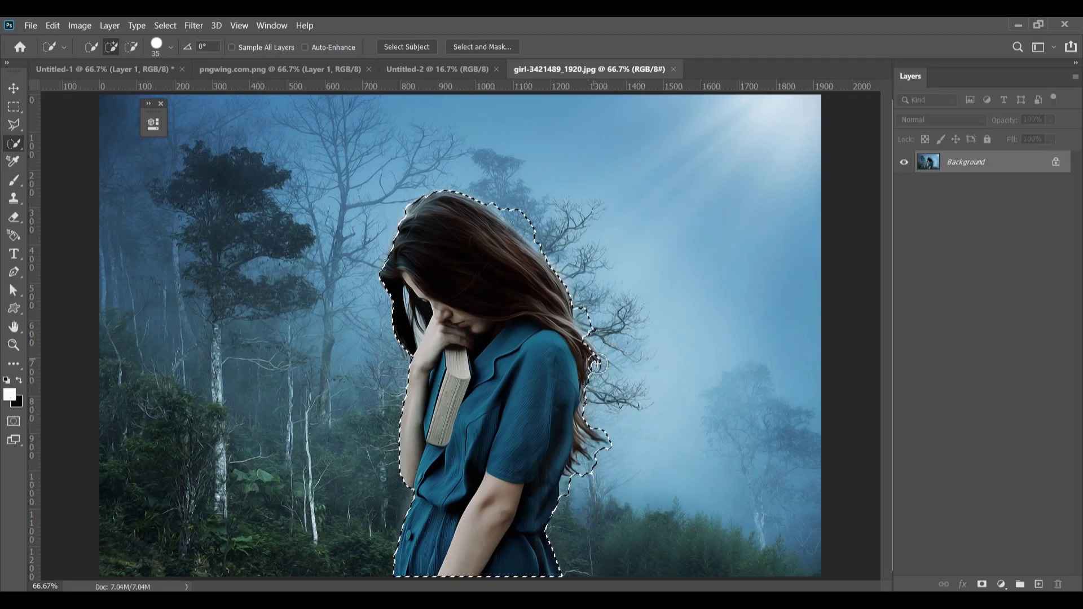
left_click(592, 323, "alt")
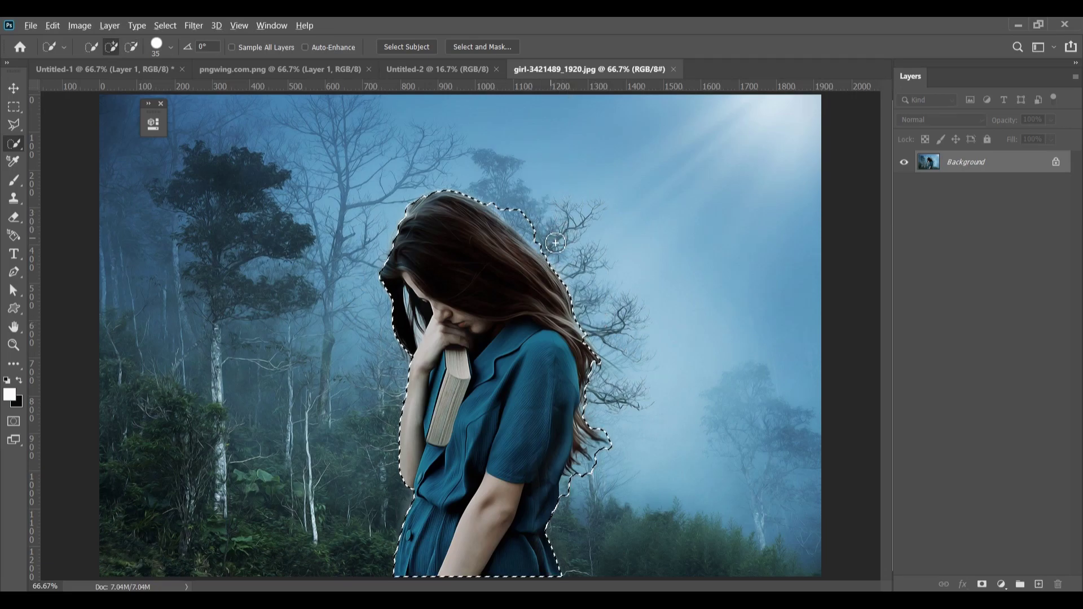
left_click(522, 219, "alt")
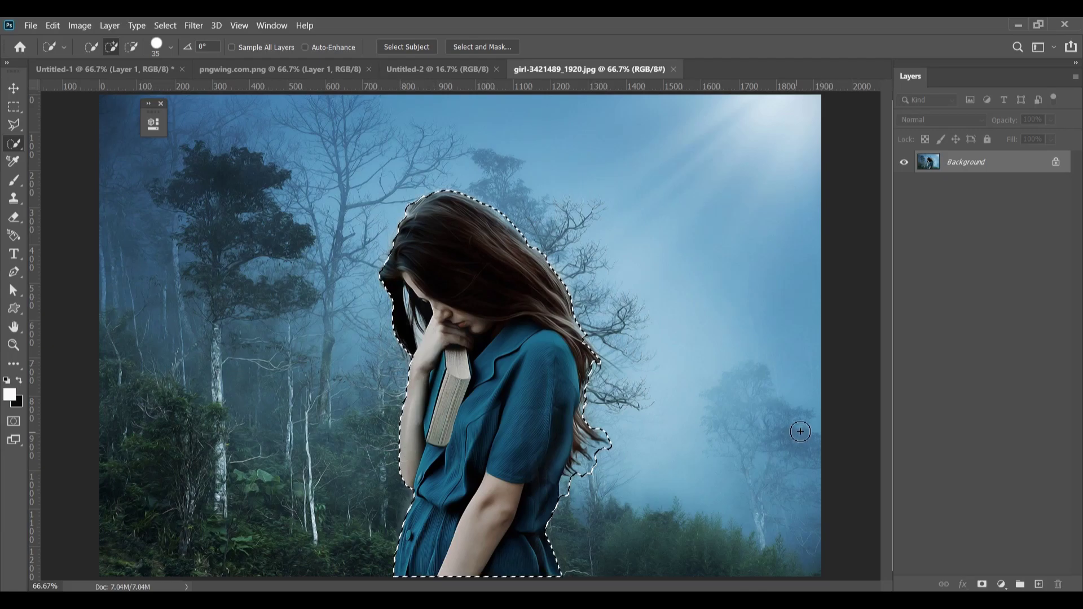
left_click_drag(582, 348, 594, 351)
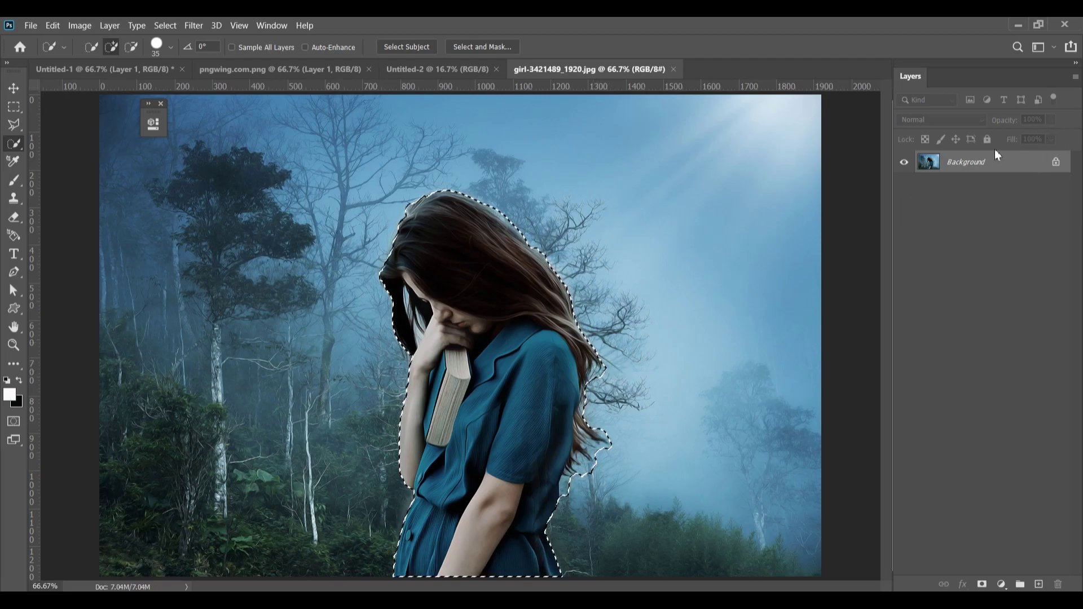
Open Select and Mask and brush along the back of the hair and dress with the Refine Edge Brush.
left_click(476, 47)
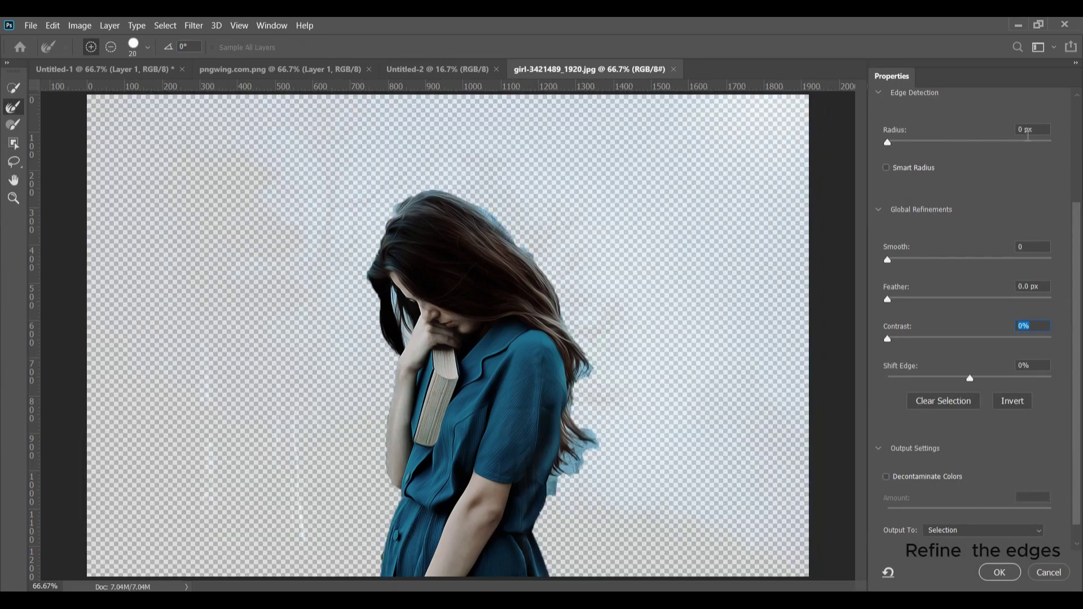
scroll(931, 194, "up", 5)
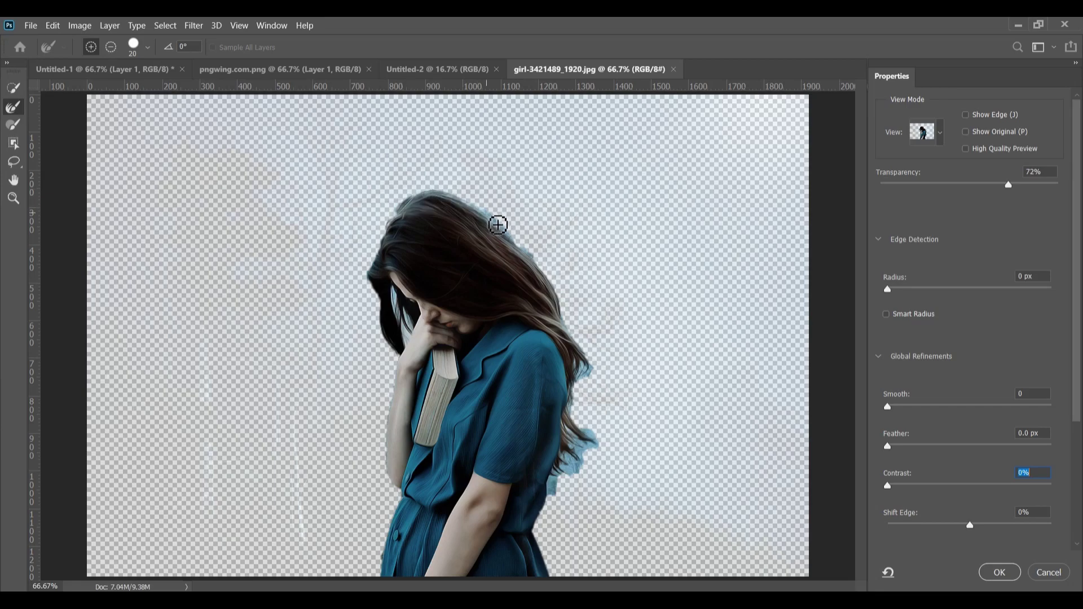
mouse_move(513, 237)
left_mouse_down()
mouse_move(598, 374)
mouse_move(581, 386)
mouse_move(583, 375)
mouse_move(577, 416)
mouse_move(605, 454)
mouse_move(596, 441)
mouse_move(601, 451)
mouse_move(581, 450)
mouse_move(587, 458)
mouse_move(573, 441)
mouse_move(592, 460)
mouse_move(578, 456)
mouse_move(590, 485)
mouse_move(568, 469)
mouse_move(553, 506)
mouse_move(599, 454)
mouse_move(552, 507)
mouse_move(555, 574)
left_mouse_up()
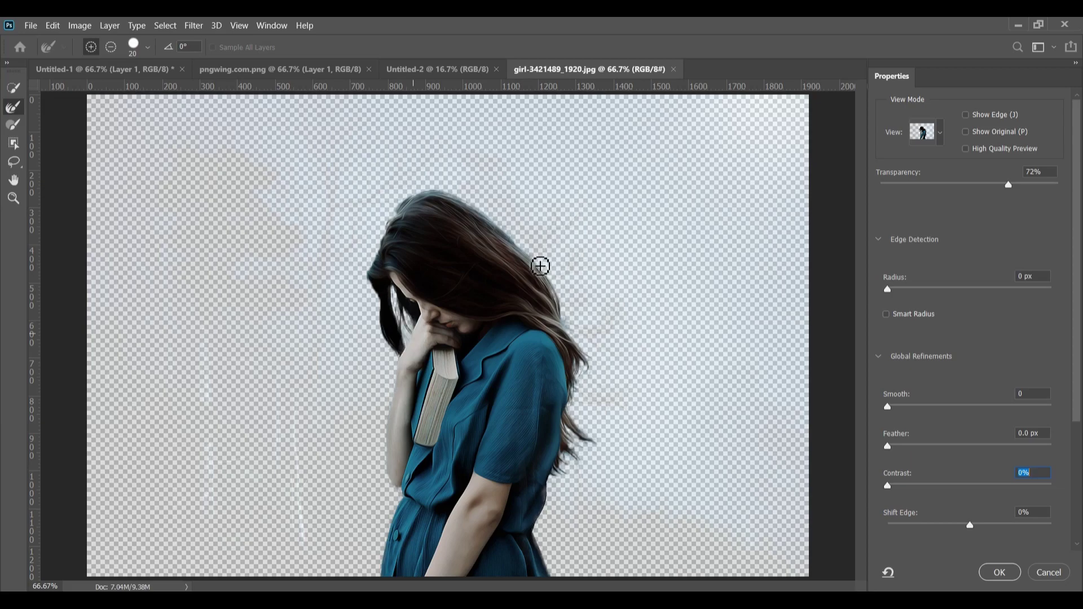
Set the edge refinement to Smooth 23 and Contrast 12%, and output the result as a Selection.
scroll(971, 539, "down", 1)
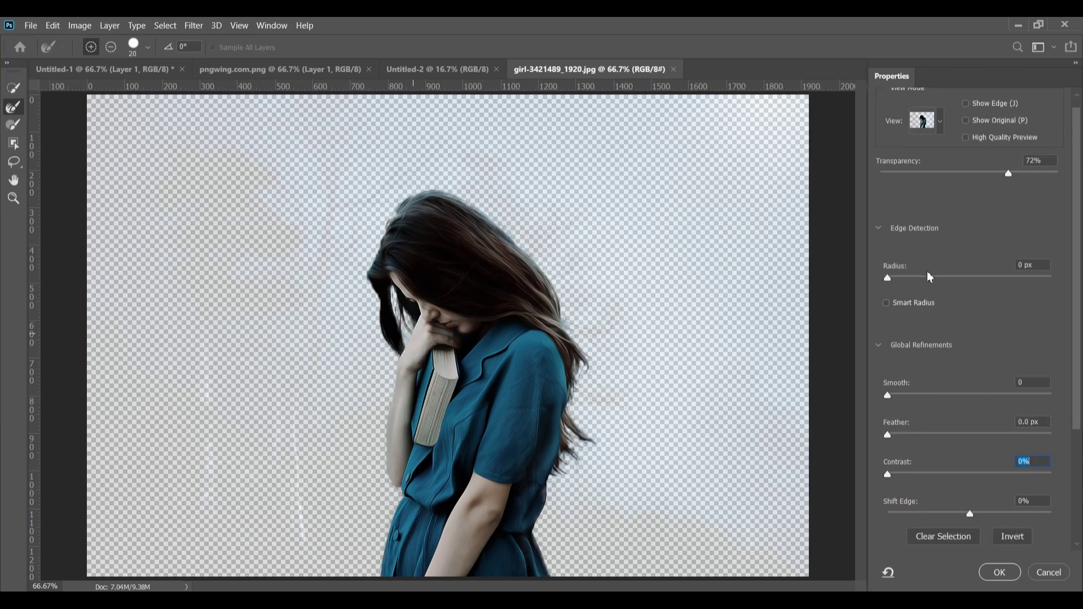
scroll(966, 491, "down", 2)
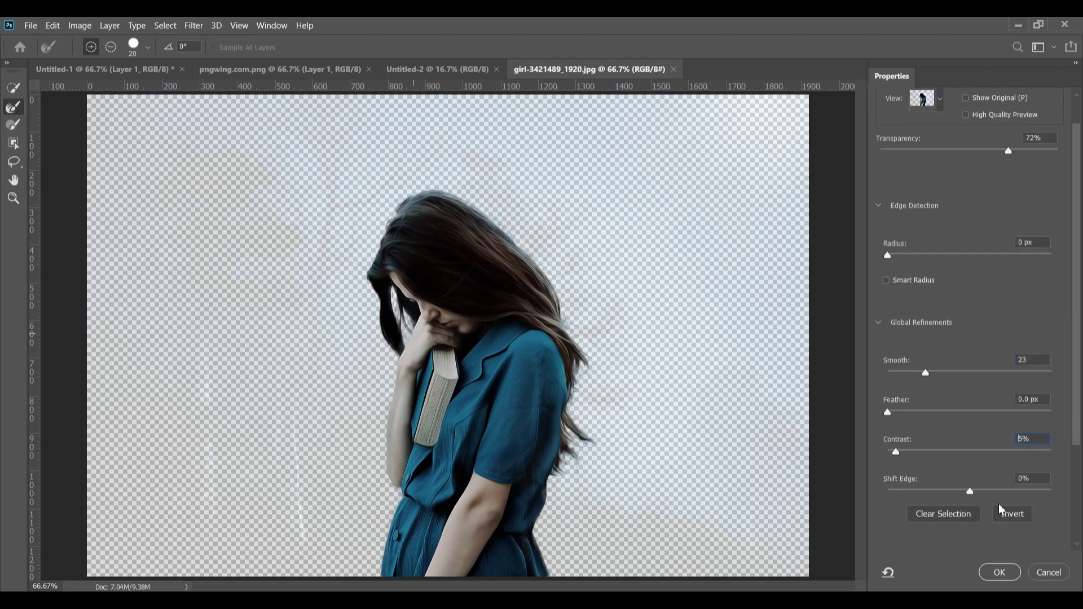
scroll(1078, 442, "down", 2)
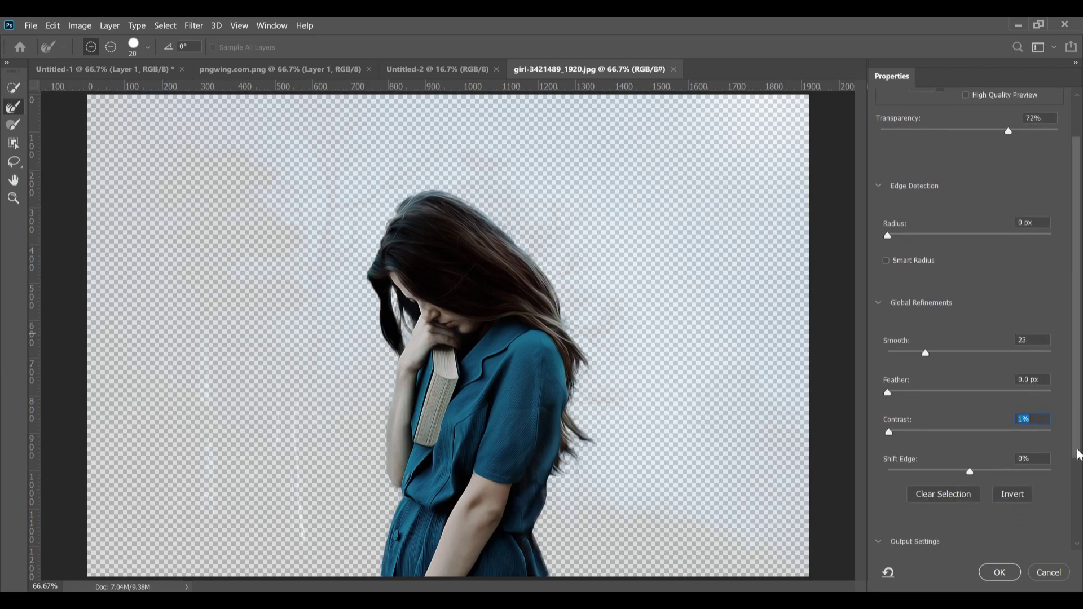
scroll(1002, 510, "down", 4)
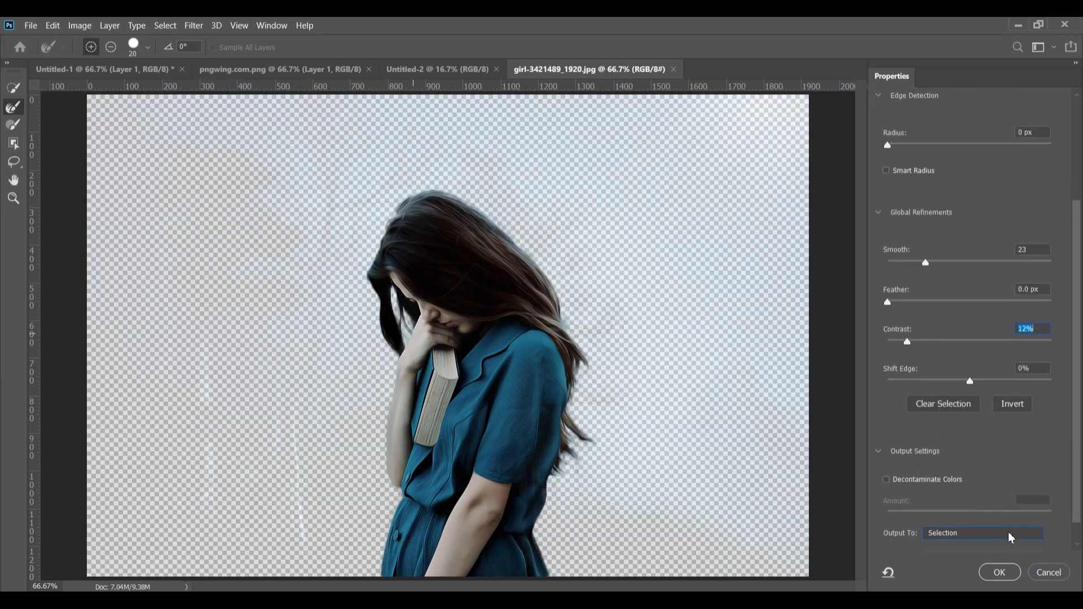
left_click(1011, 537)
left_click(973, 528)
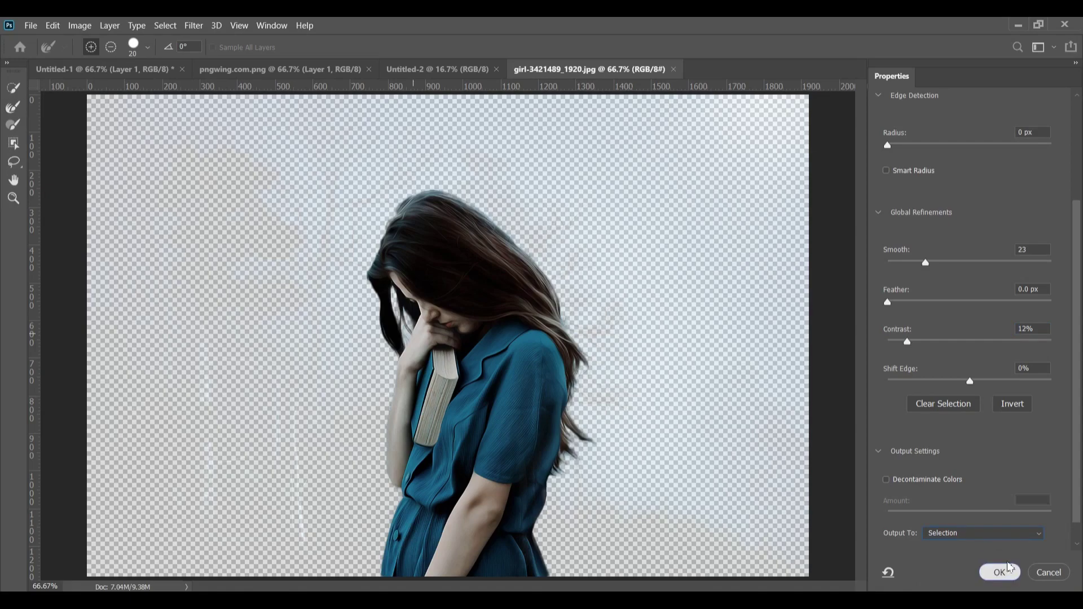
left_click(1010, 572)
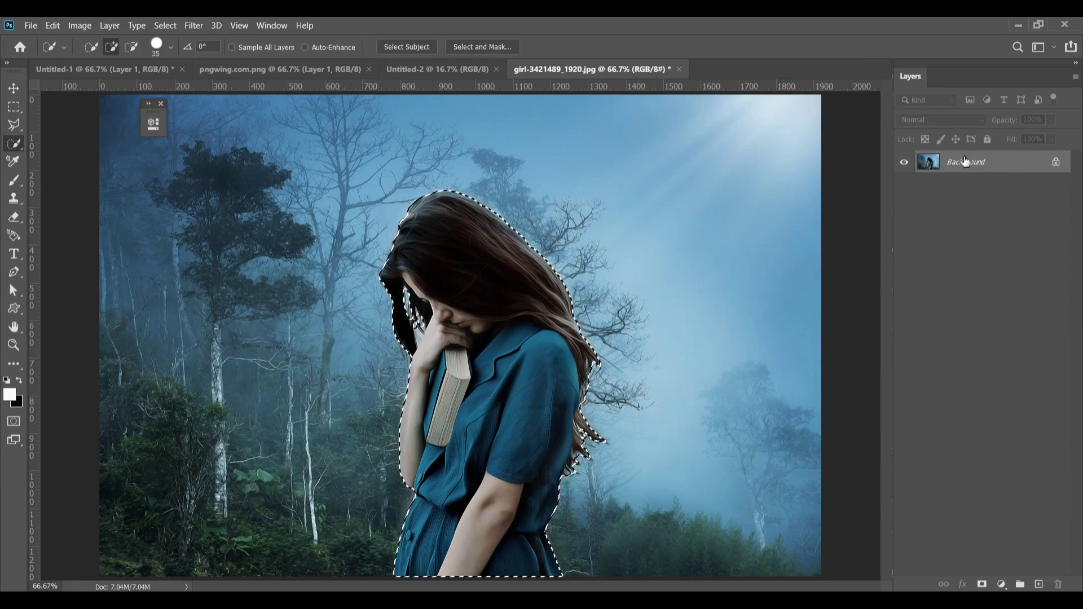
Copy the selected woman to a new layer and hide the Background layer.
key("ctrl+j")
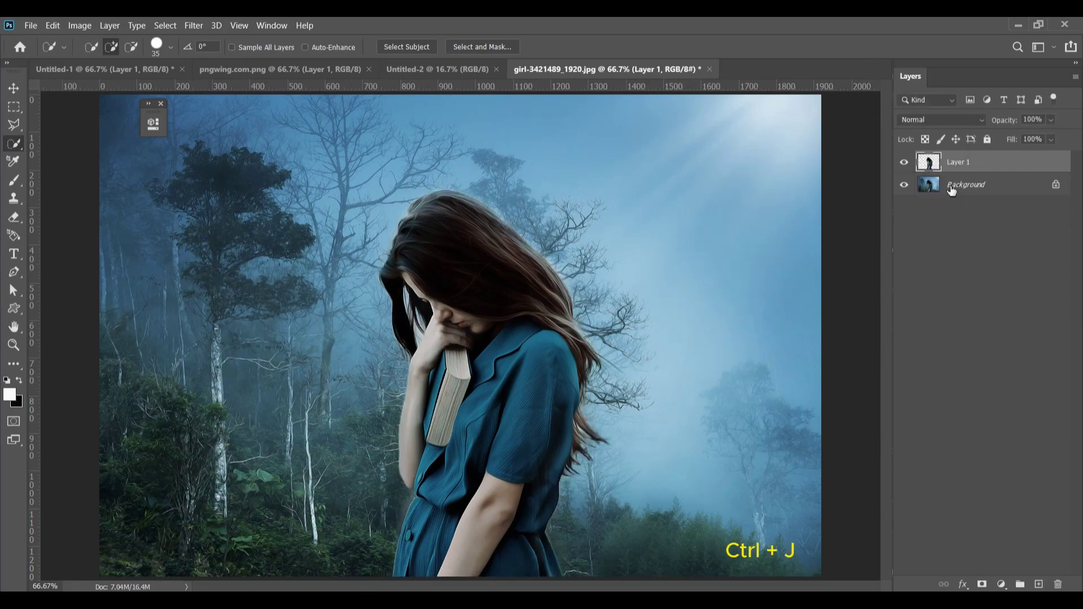
left_click(953, 191)
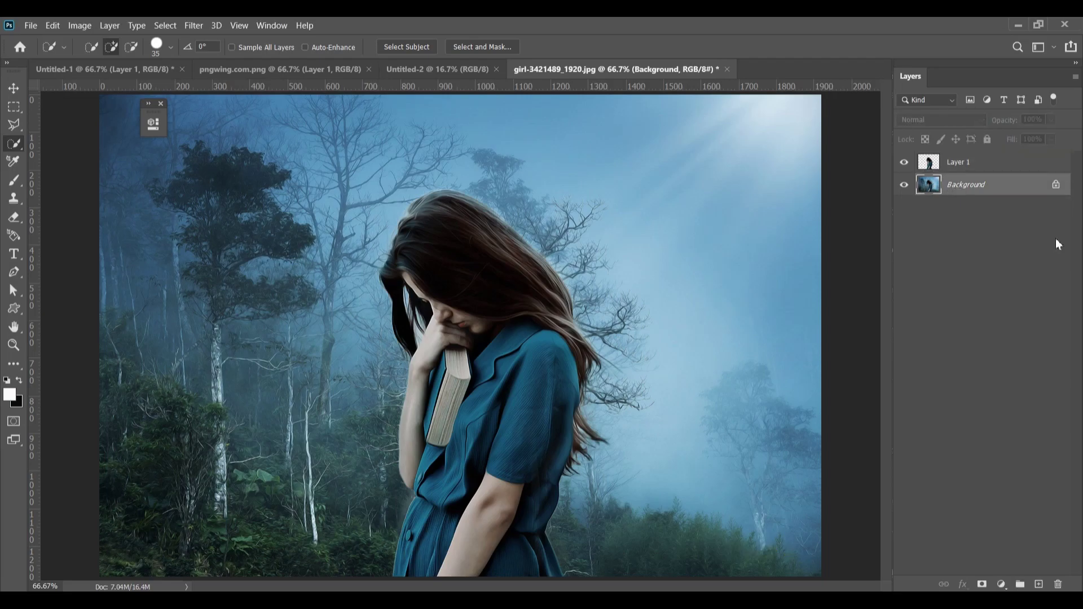
Add a Gradient fill layer above the Background using the Foreground to Background preset from Basics.
left_click(1002, 585)
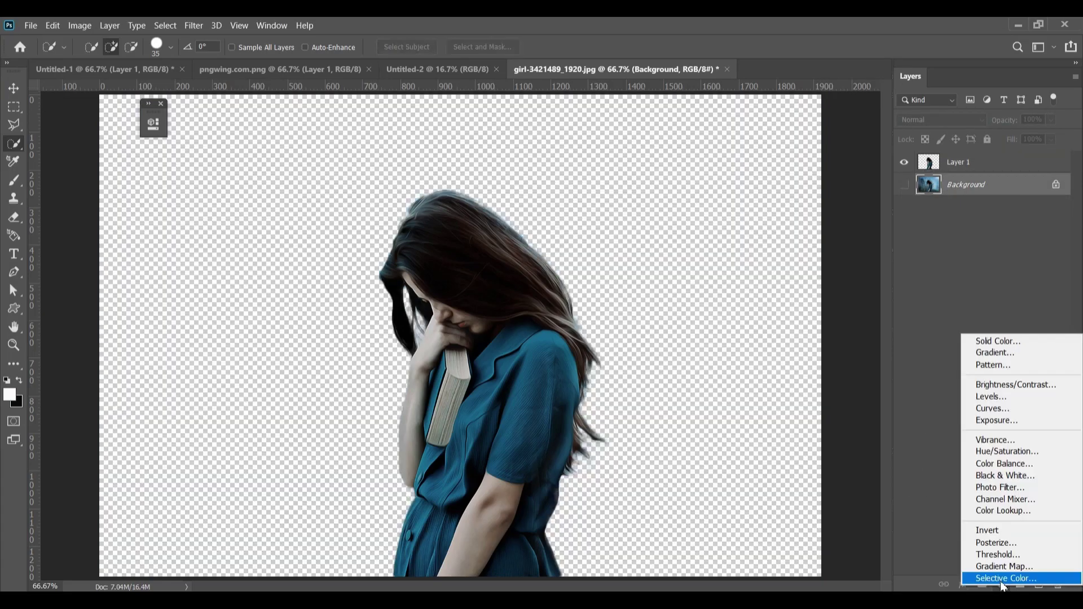
left_click(991, 350)
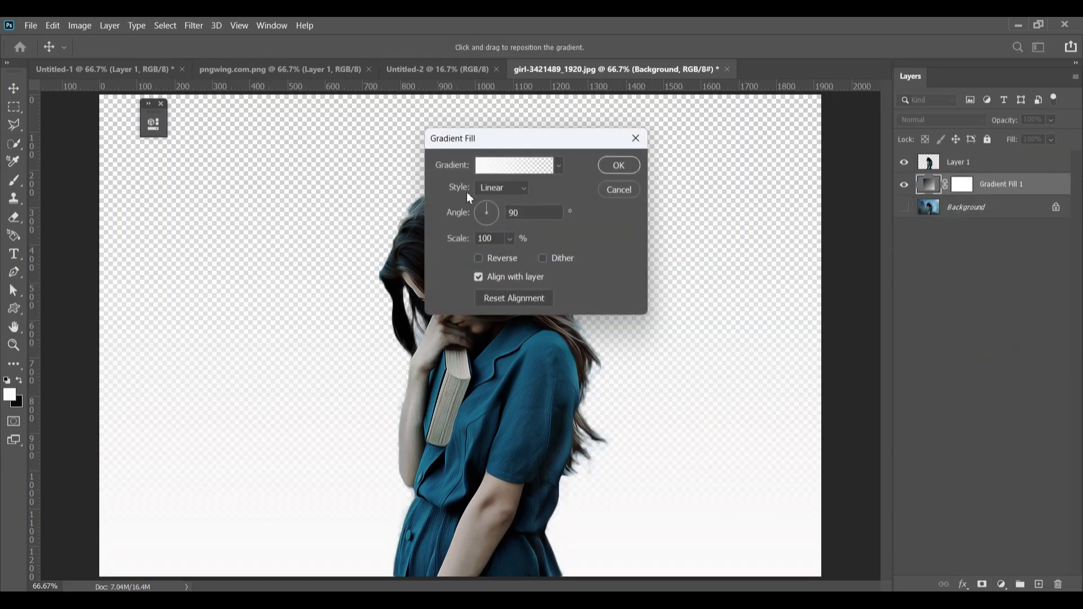
left_click(514, 167)
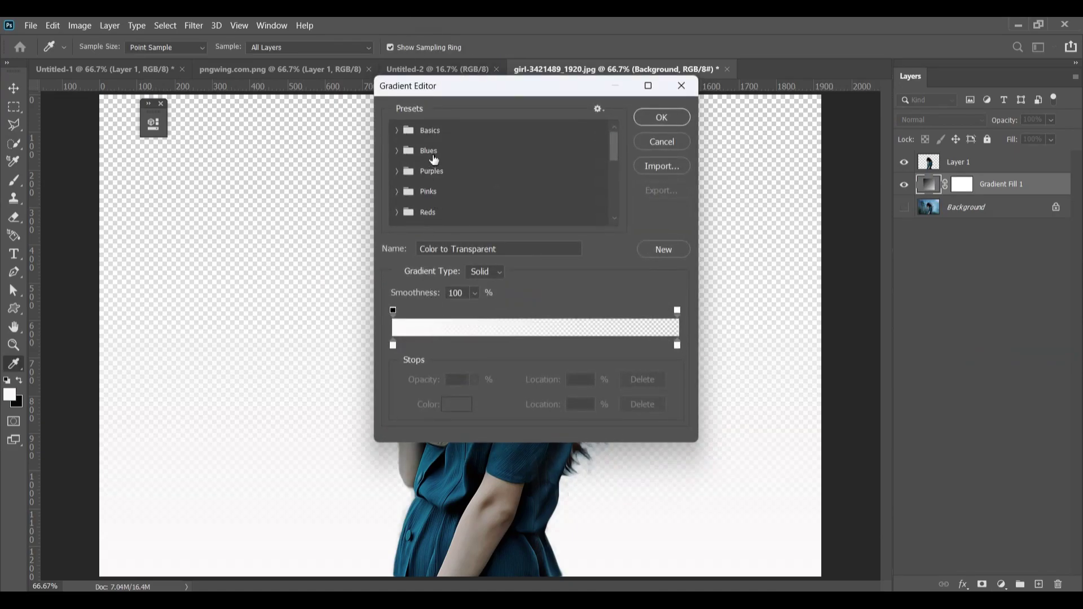
left_click(409, 135)
left_click(415, 153)
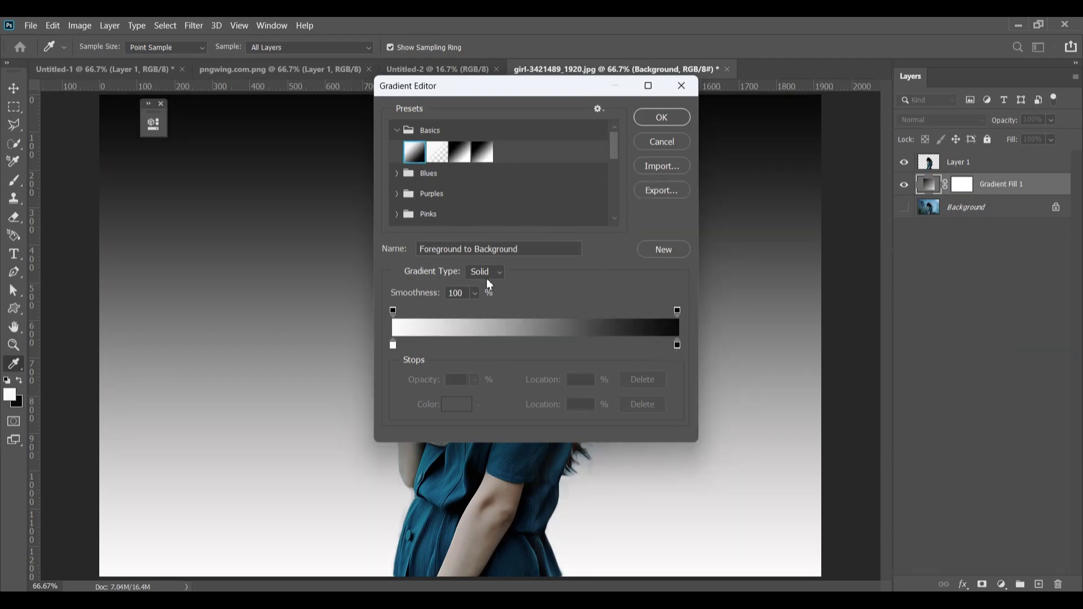
Change the gradient's black end stop to dark blue 171e35 and accept the edited gradient.
left_click(677, 345)
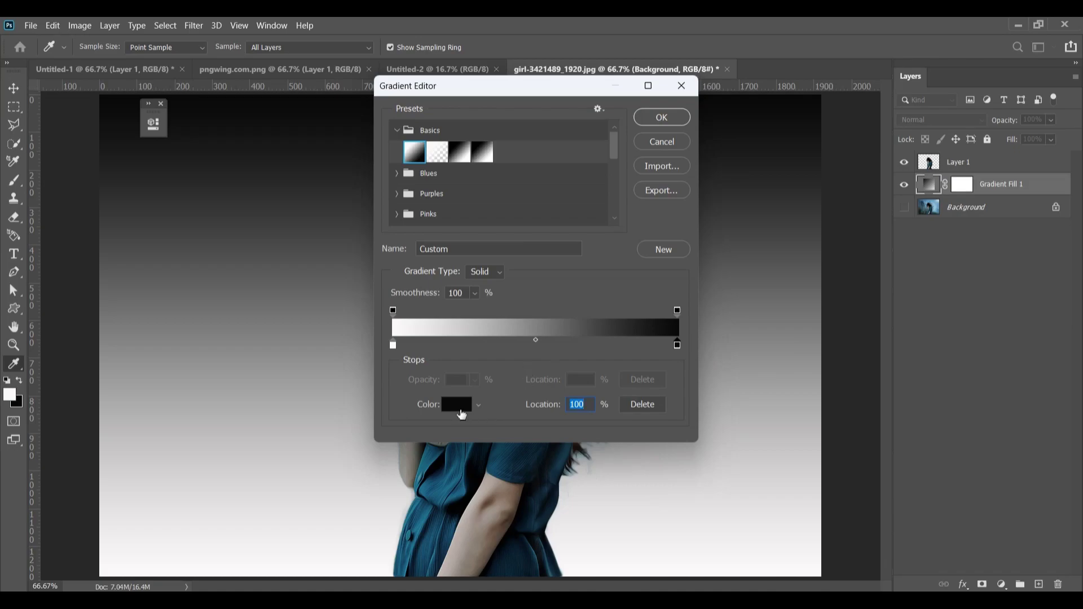
left_click(457, 405)
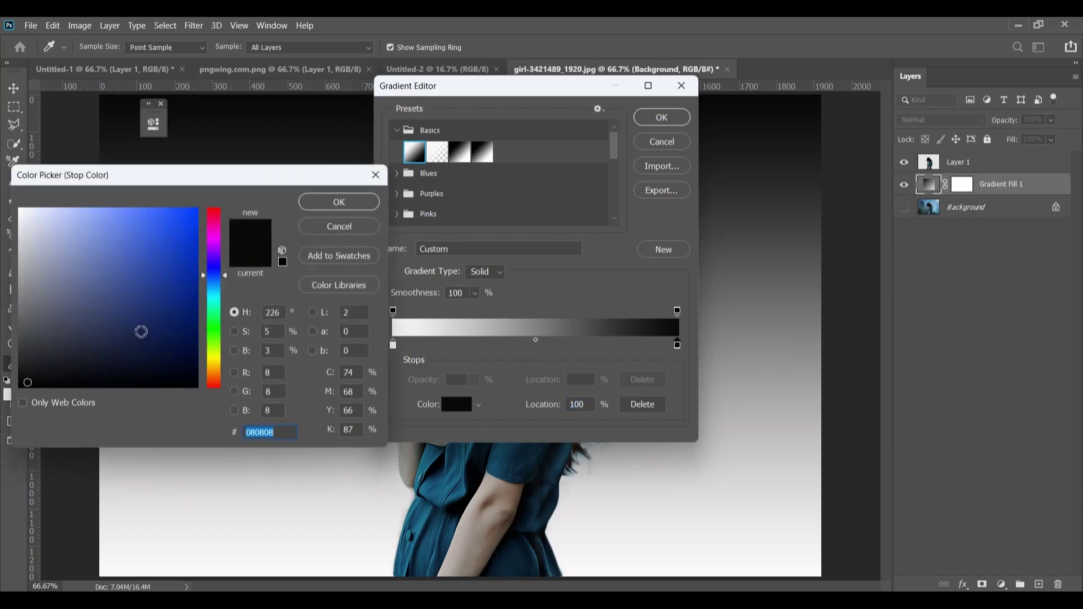
left_click(131, 342)
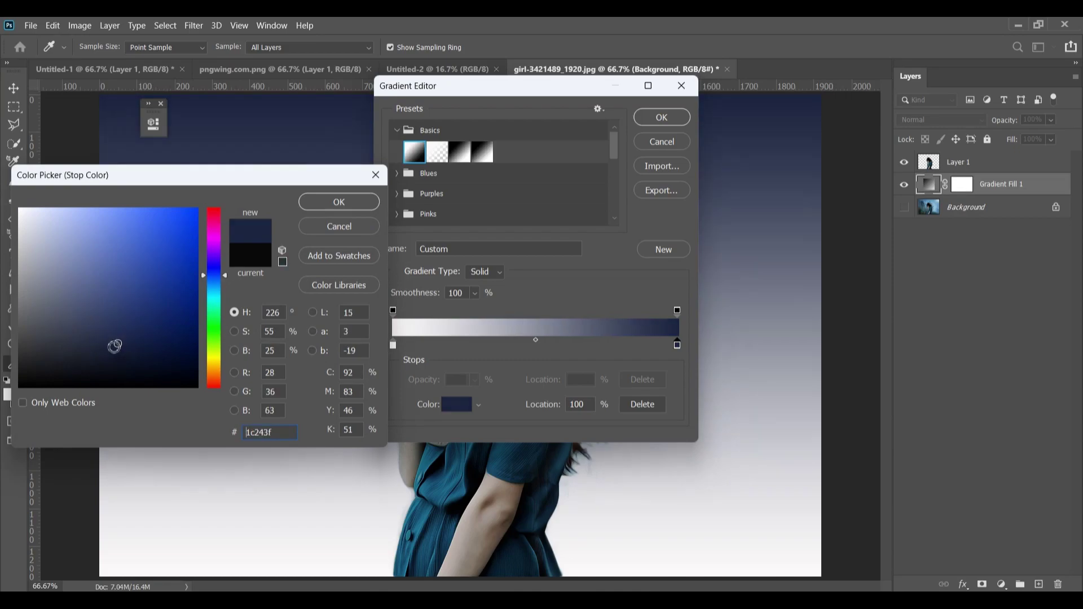
left_click(102, 344)
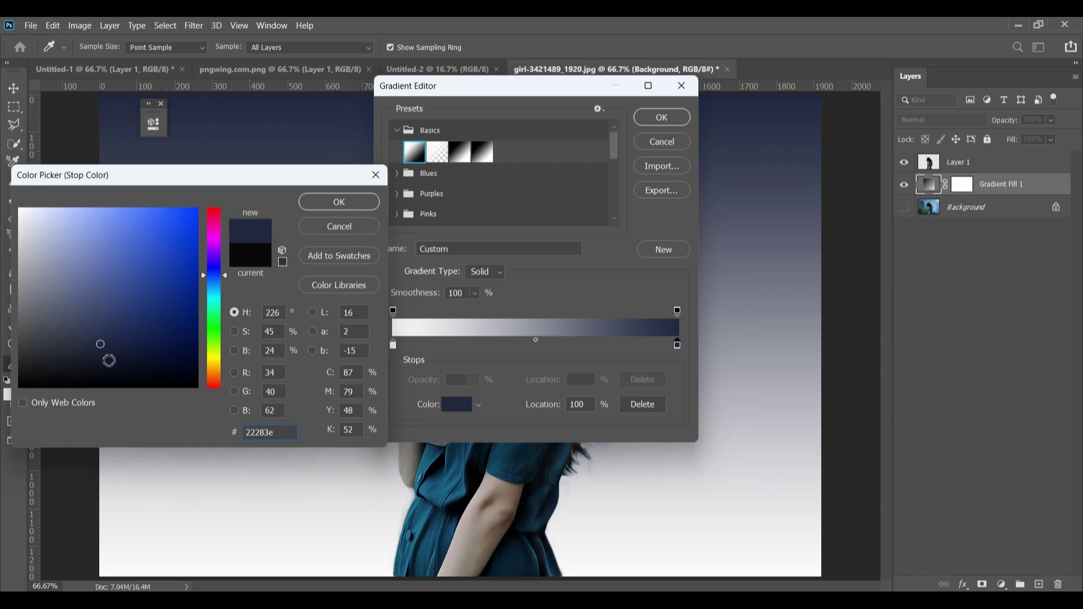
left_click(109, 360)
left_click(112, 342)
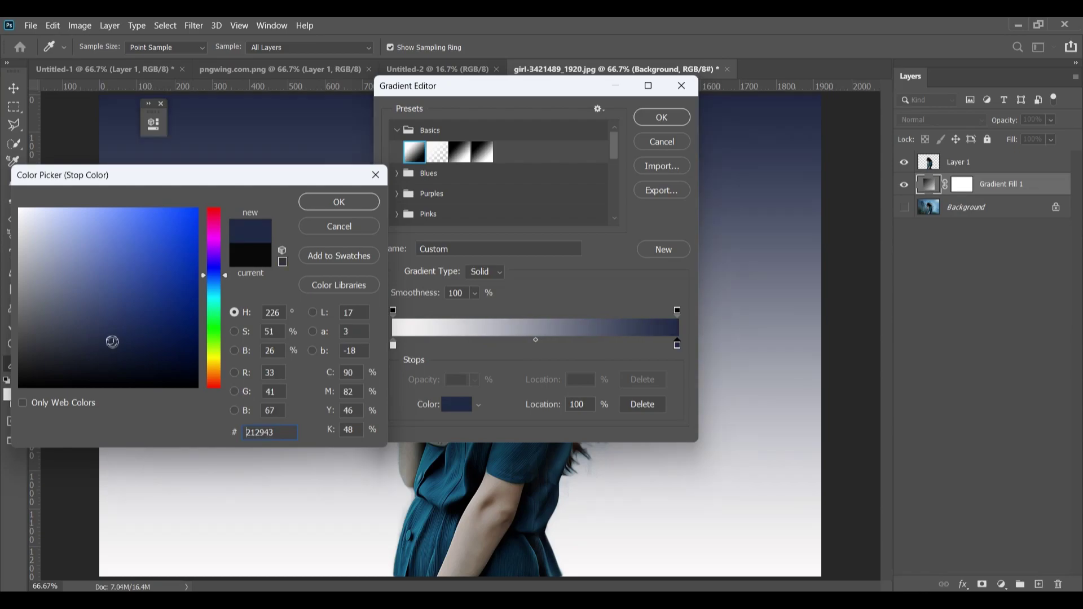
left_click(120, 351)
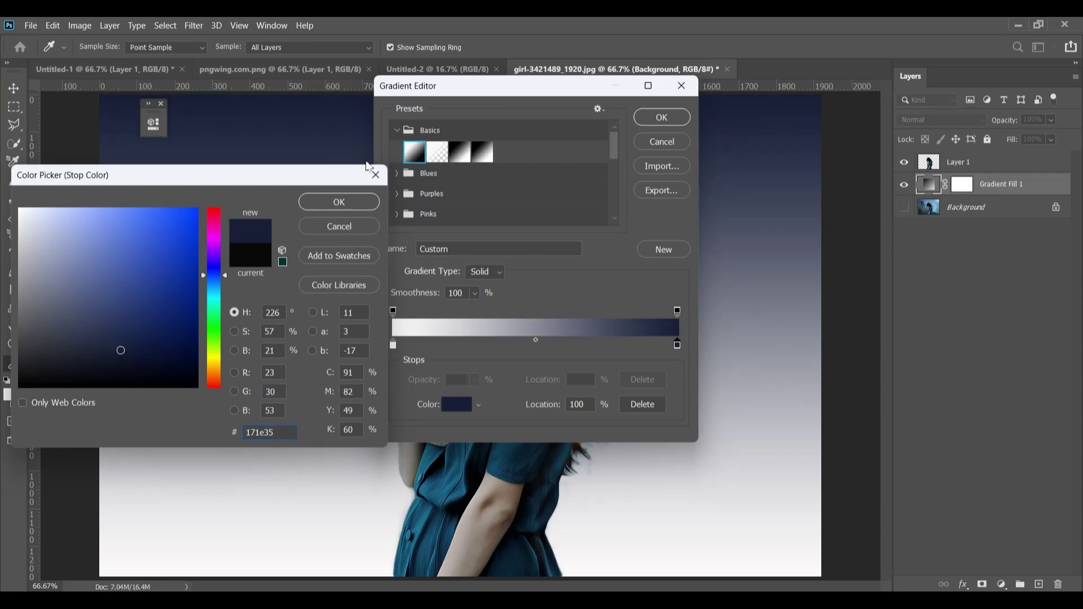
left_click(339, 202)
left_click(662, 116)
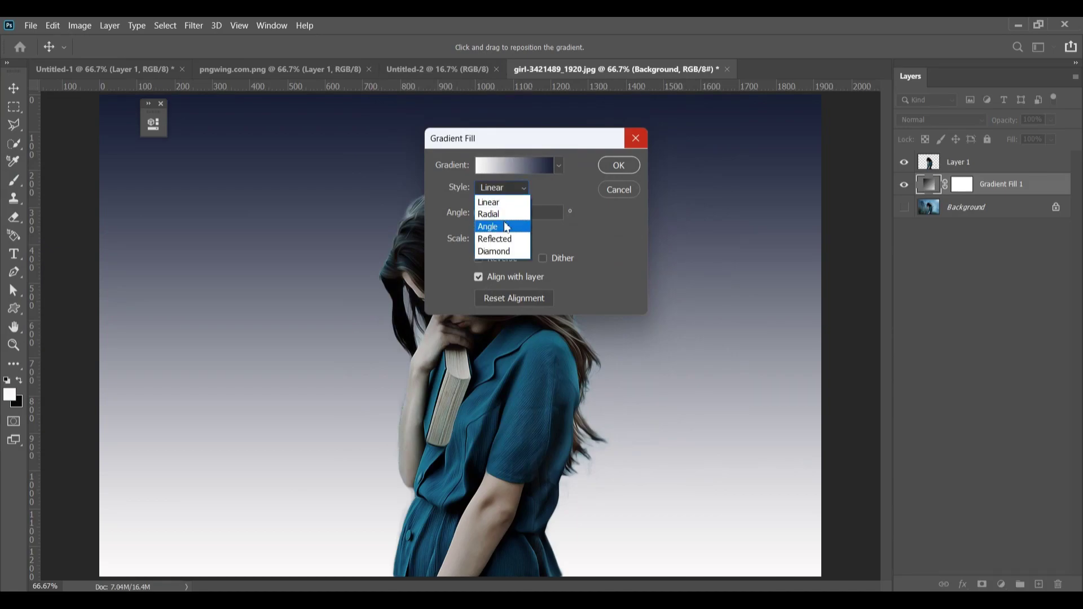
Set the gradient fill's style to Radial with a scale of 232% and apply it.
left_click(501, 213)
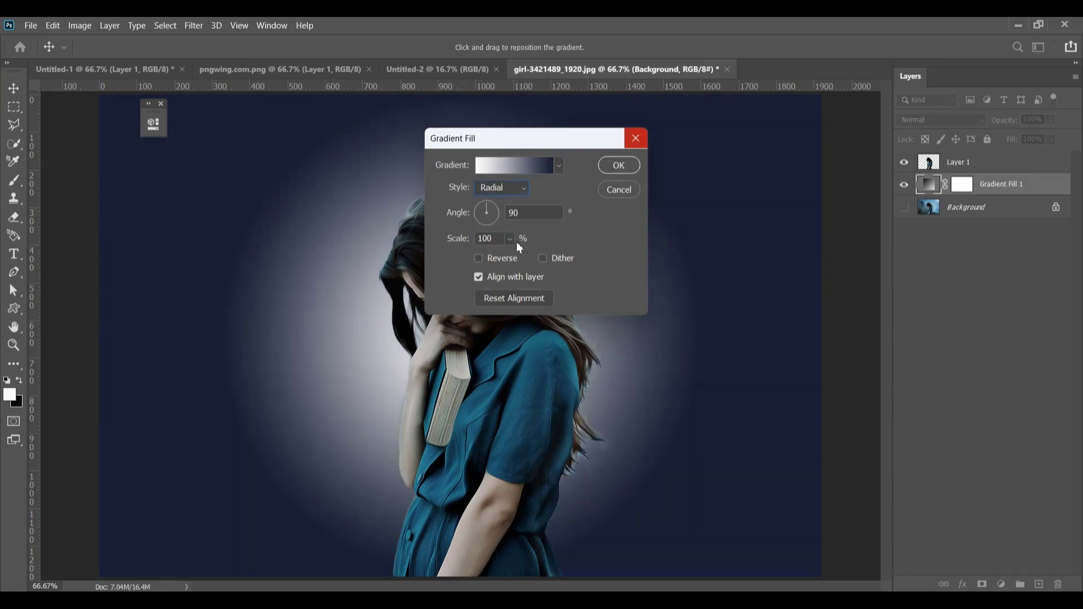
left_click(510, 240)
left_click_drag(511, 255, 522, 260)
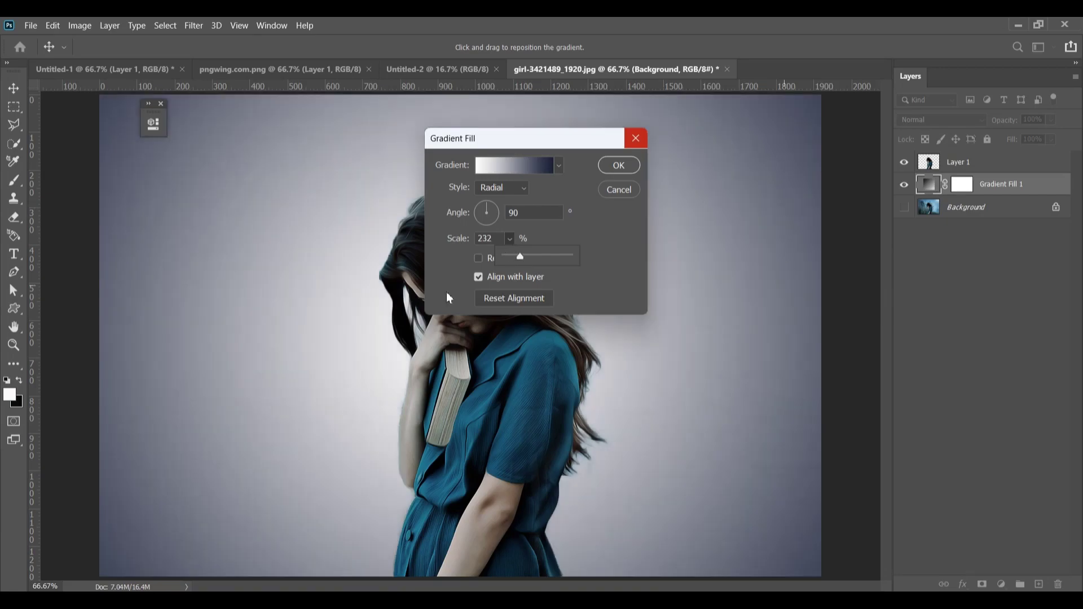
left_click(620, 165)
key("w")
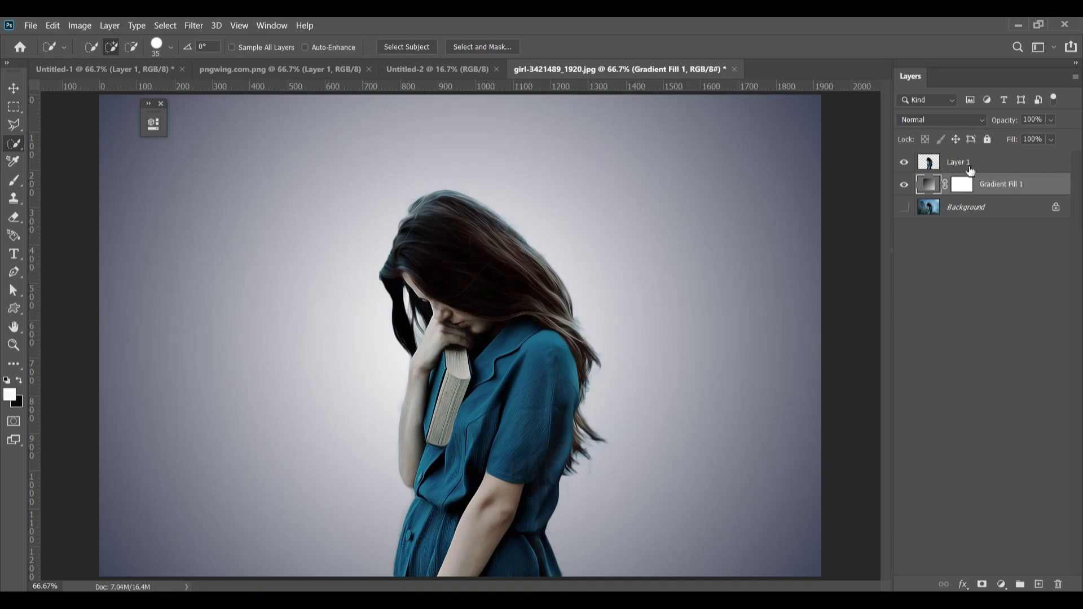
Duplicate Layer 1 containing the cut-out woman.
left_click(984, 165)
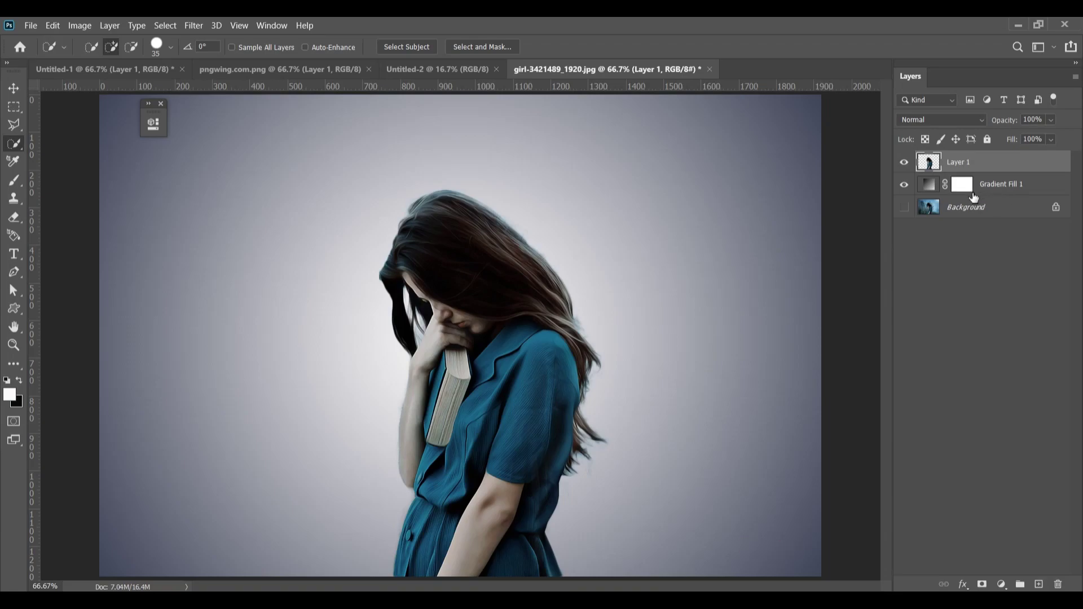
key("ctrl+j")
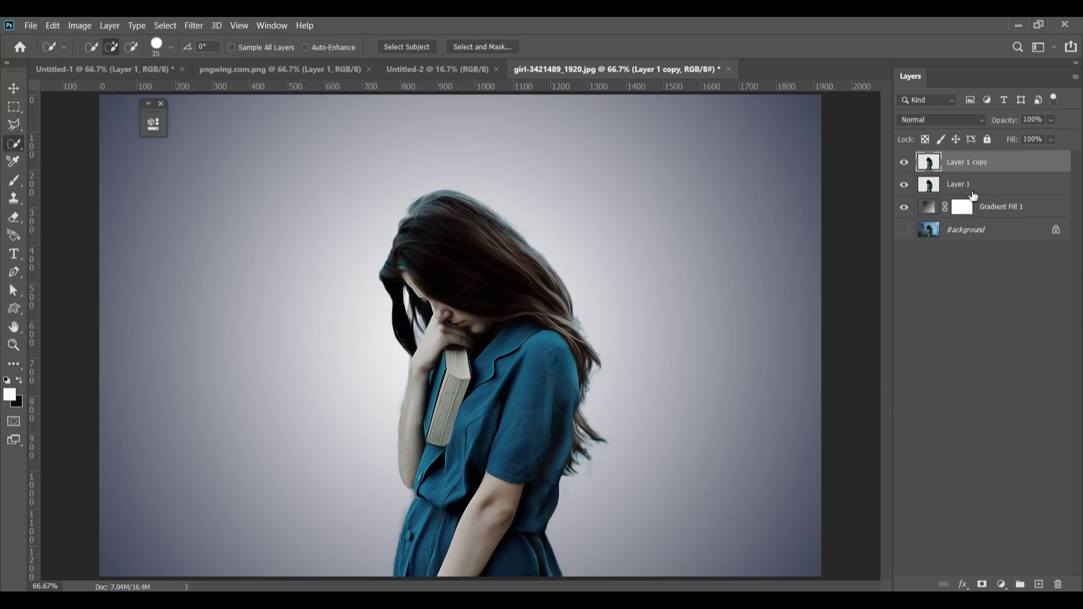
Add a layer mask inverted to black to Layer 1 and a white layer mask to Layer 1 copy.
left_click(975, 185)
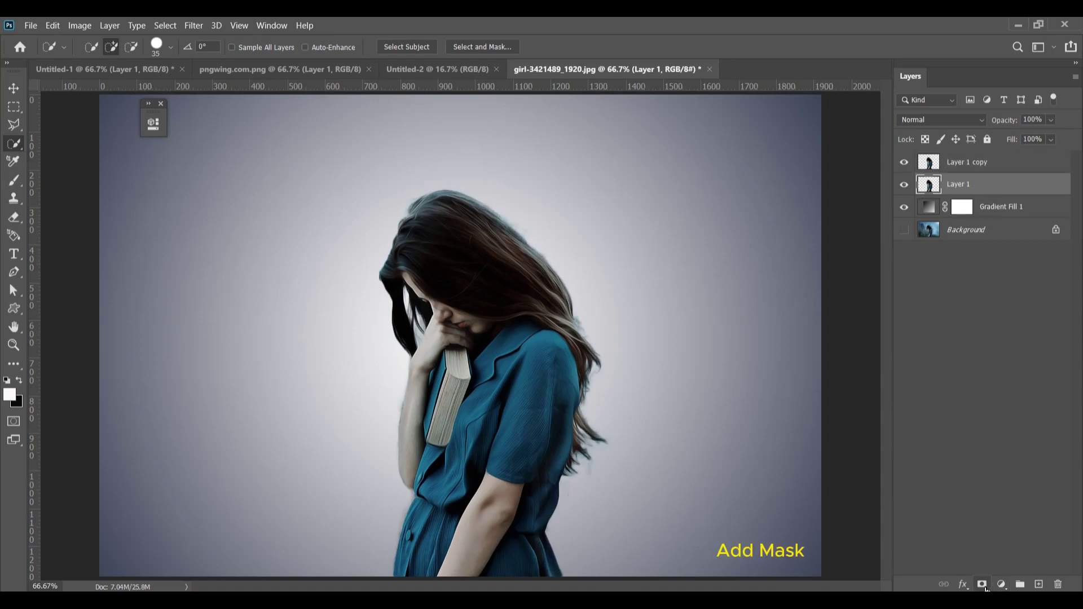
left_click(982, 584)
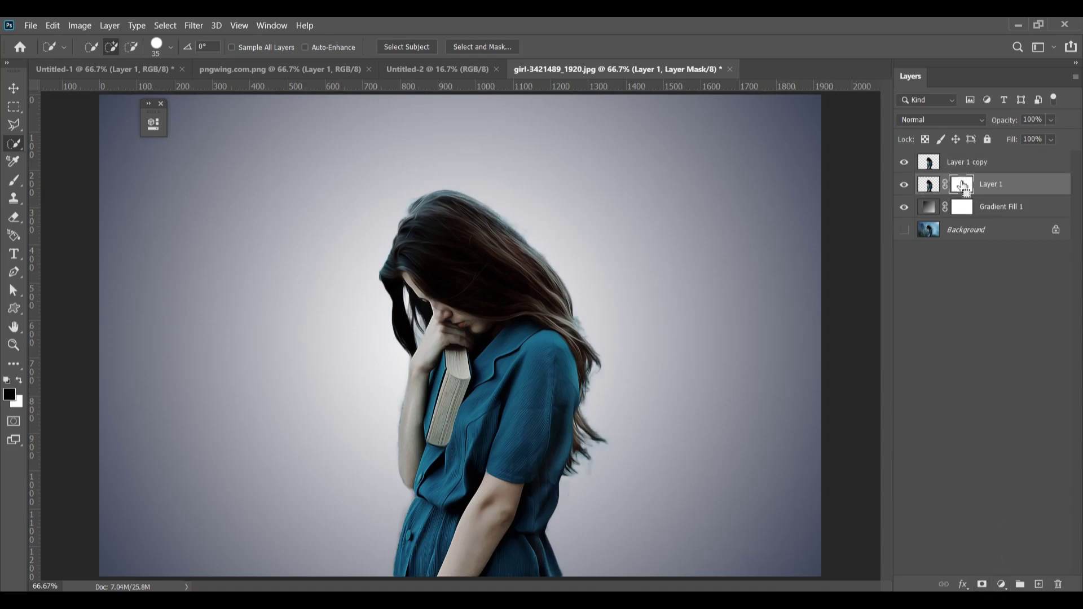
key("ctrl+i")
left_click(980, 163)
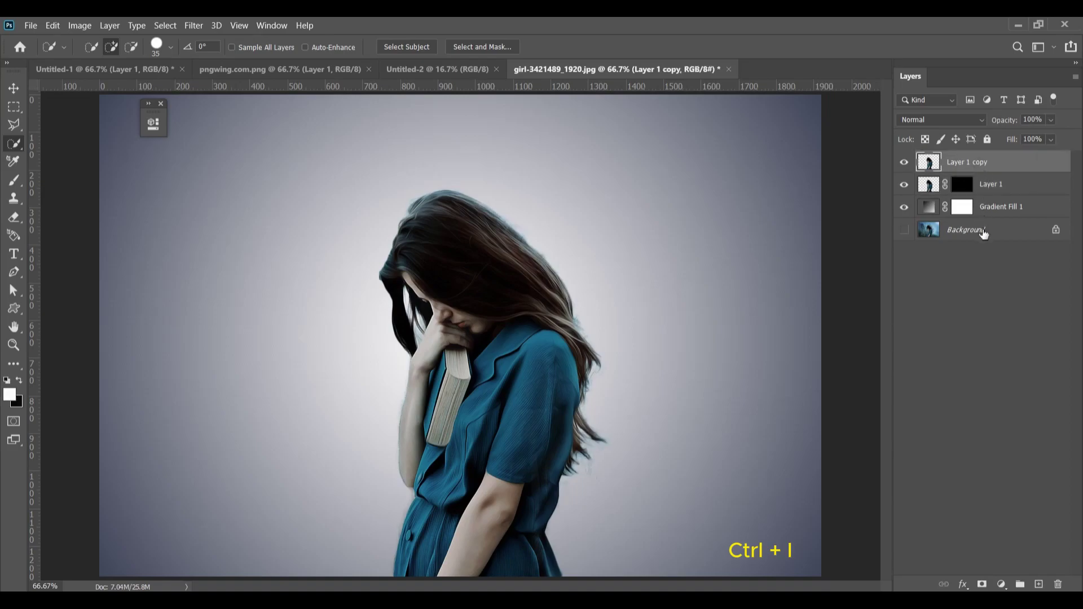
left_click(982, 585)
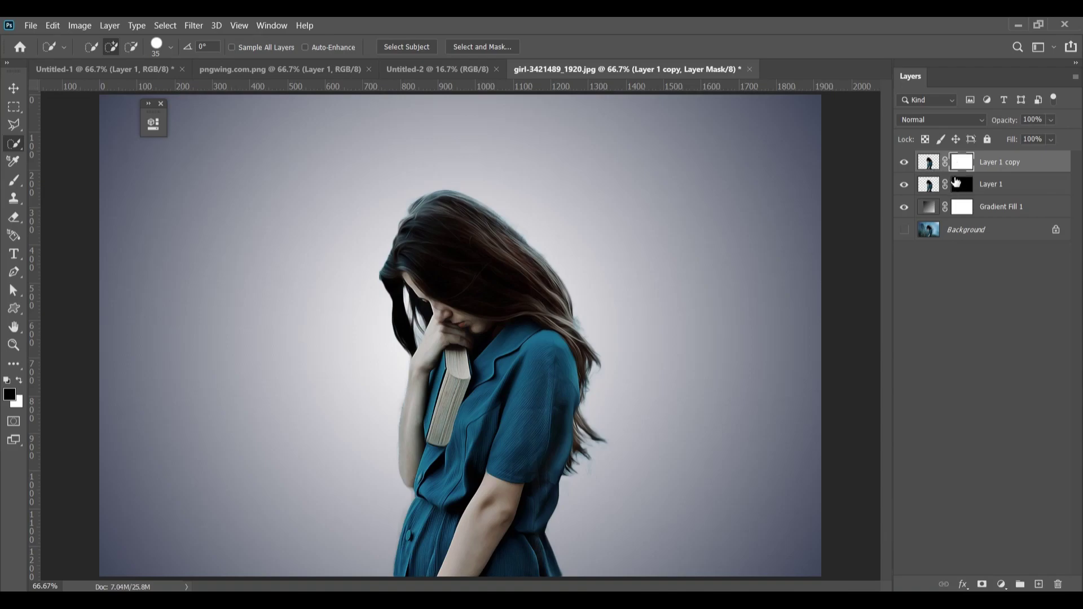
Open Layer 1's image in Liquify and stretch the hair on top of the head up to the canvas's upper edge.
left_click(961, 191)
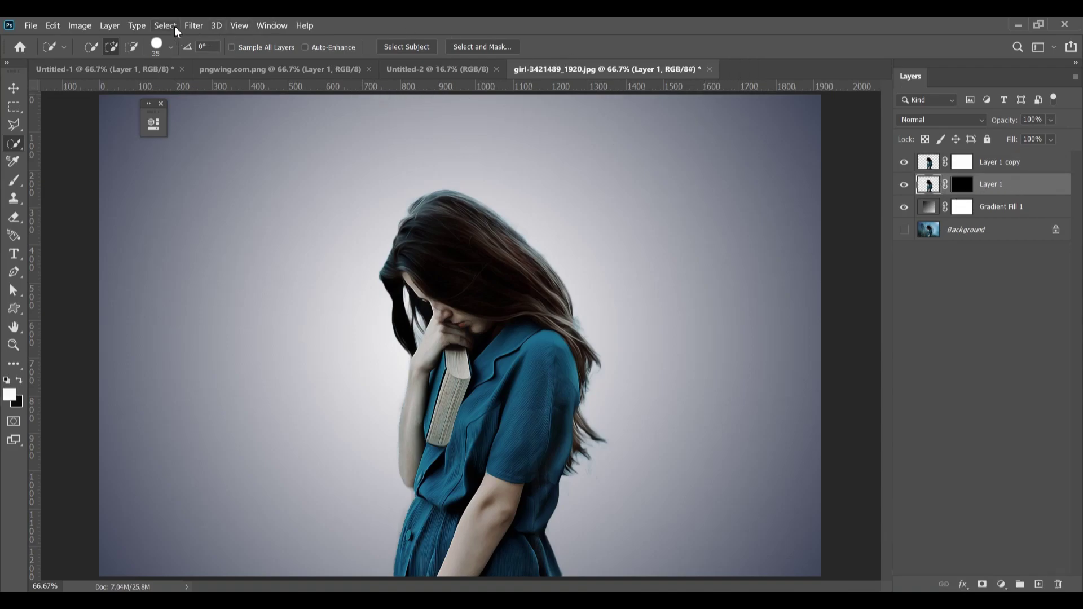
left_click(194, 25)
left_click(215, 130)
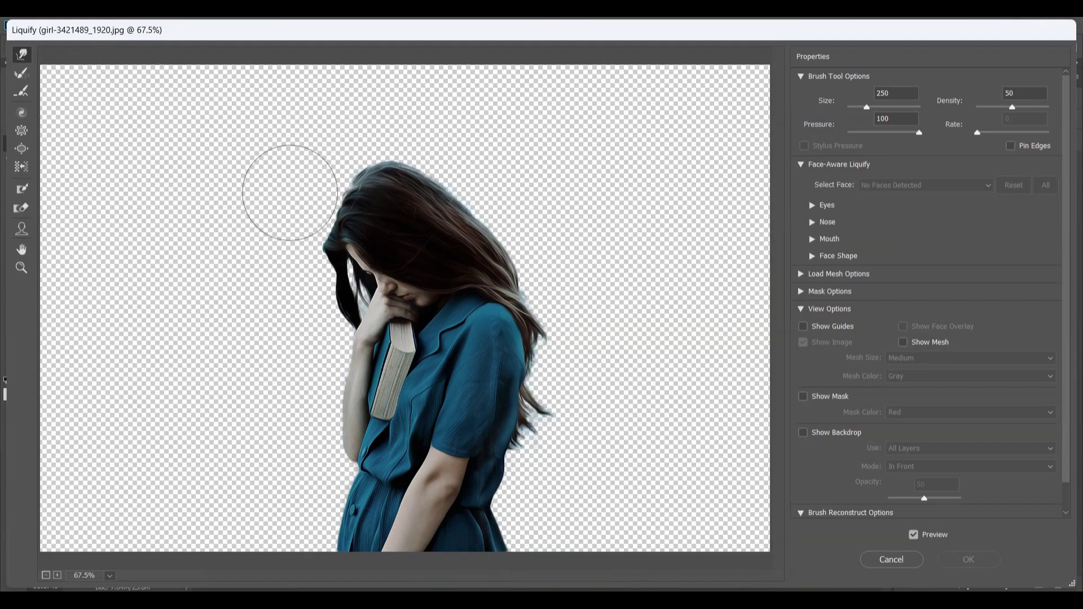
left_click_drag(380, 168, 391, 60)
left_click_drag(364, 148, 387, 61)
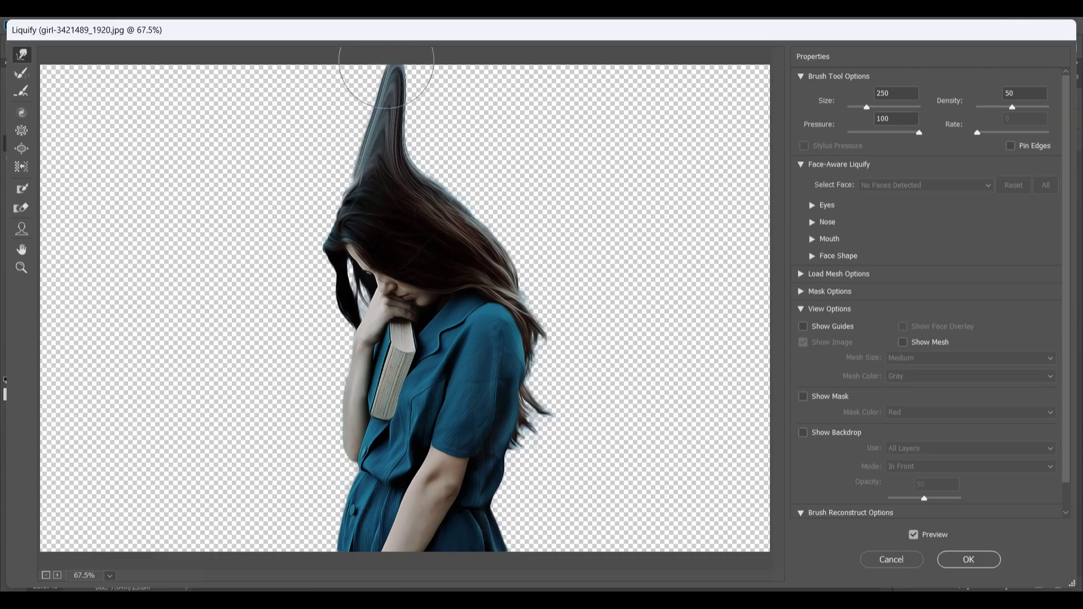
left_click_drag(411, 145, 454, 65)
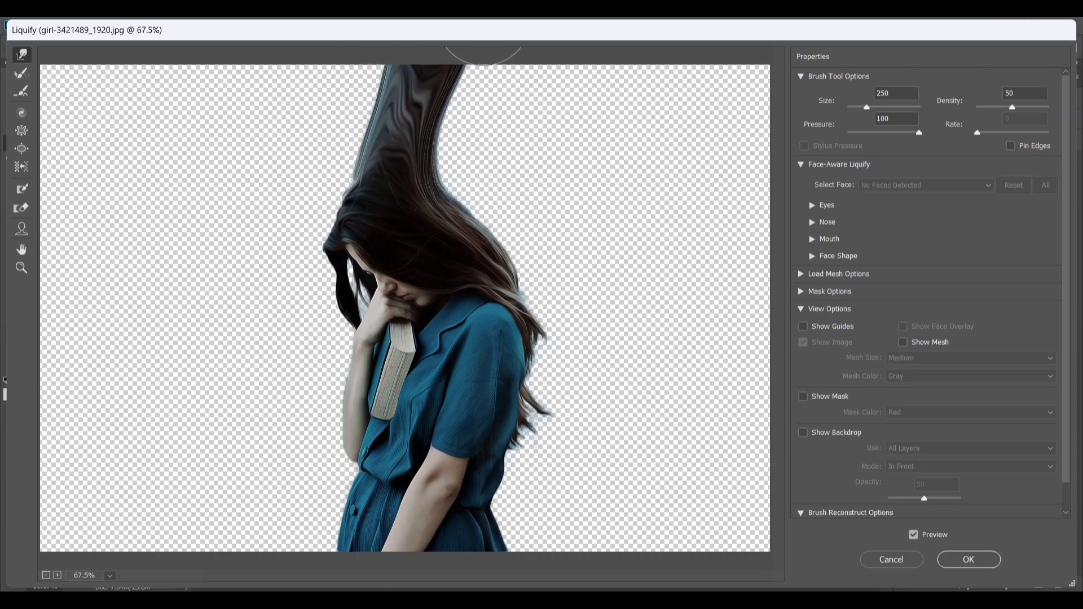
left_click_drag(459, 189, 563, 79)
left_click_drag(439, 160, 519, 50)
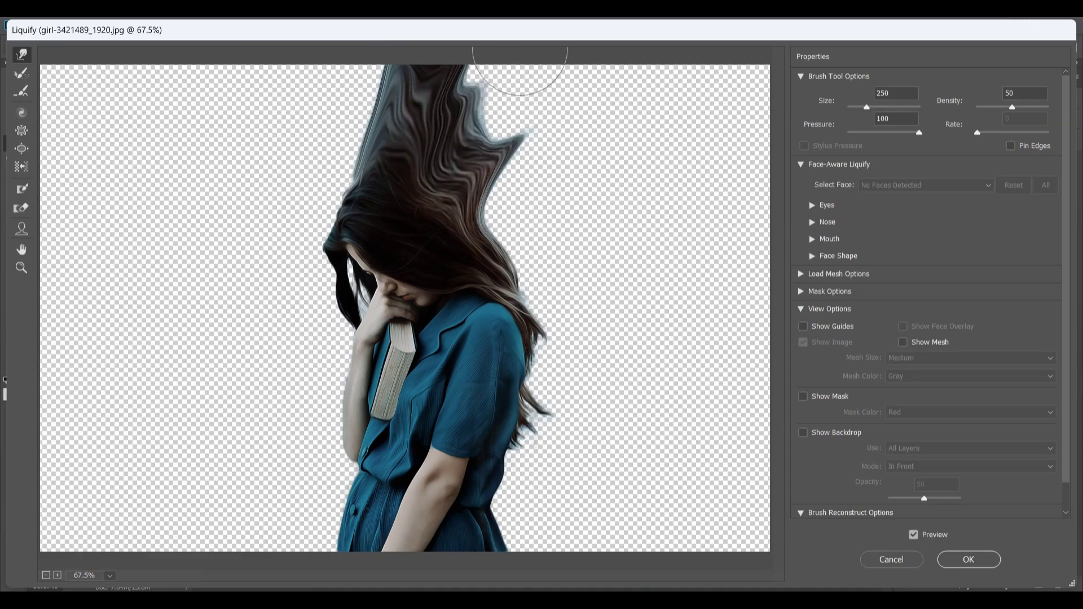
left_click_drag(455, 130, 547, 83)
left_click_drag(465, 96, 551, 19)
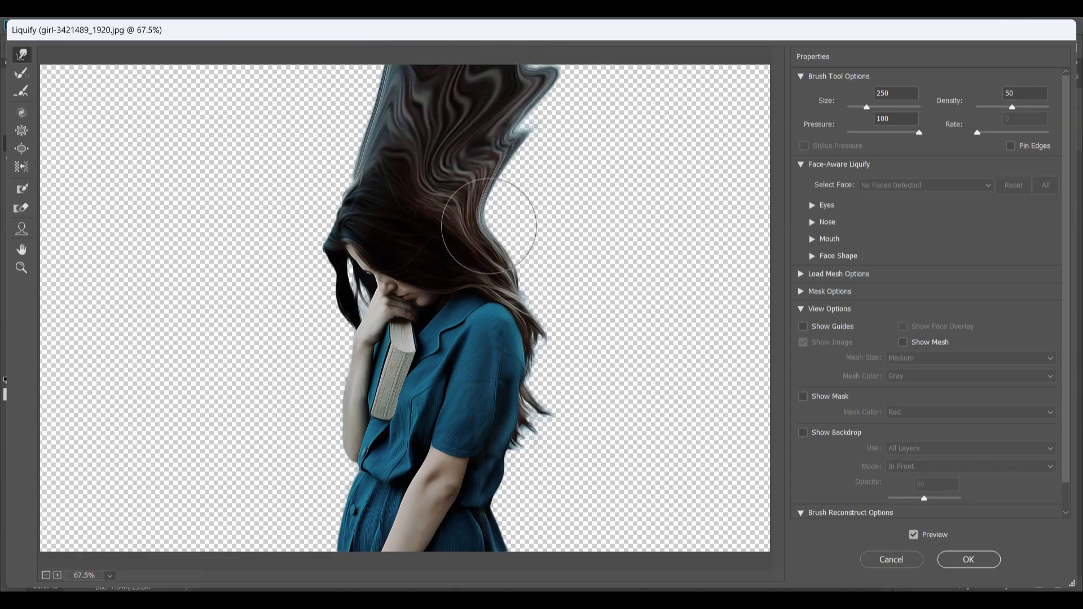
Pull the hair at the back of the head outward in Liquify toward the canvas's upper-right corner.
left_click_drag(488, 226, 652, 155)
left_click_drag(492, 193, 611, 117)
left_click_drag(501, 149, 607, 80)
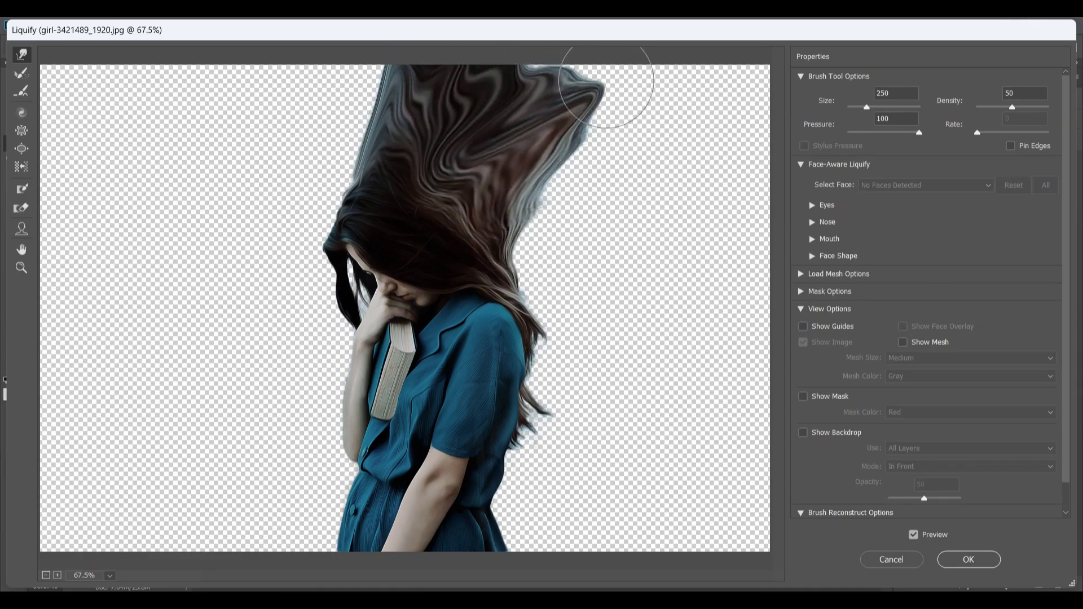
left_click_drag(493, 78, 553, 31)
left_click_drag(559, 101, 643, 20)
mouse_move(532, 229)
left_mouse_down()
mouse_move(614, 214)
mouse_move(536, 219)
mouse_move(687, 121)
left_mouse_up()
left_click_drag(533, 155, 717, 65)
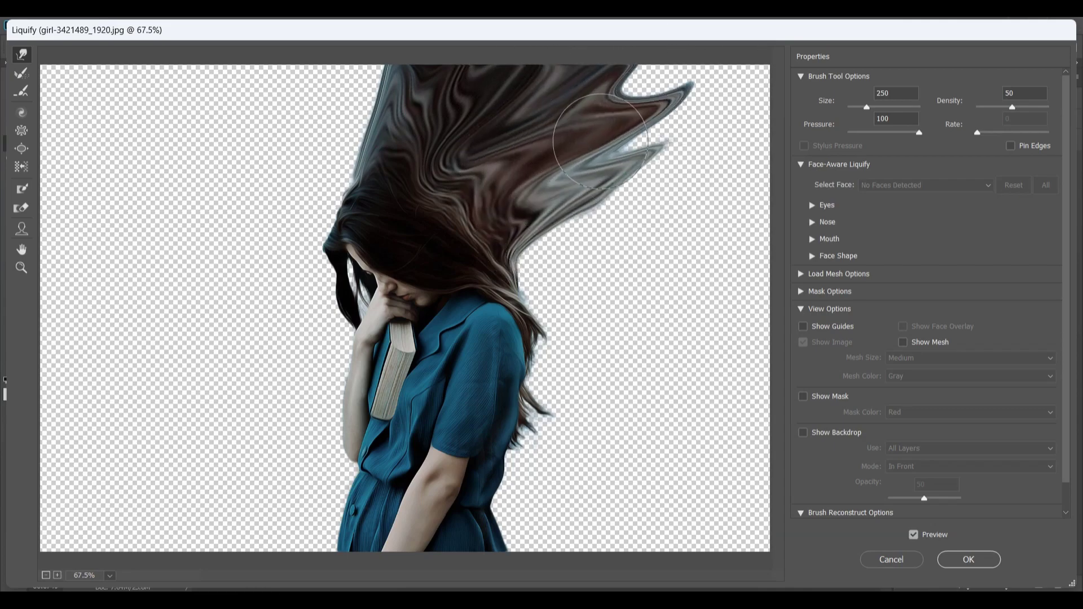
Extend the stretched hair strands until they fill the canvas's upper-right corner and reach its right edge.
left_click_drag(600, 124, 712, 29)
left_click_drag(569, 107, 629, 71)
left_click_drag(585, 207, 755, 100)
mouse_move(573, 146)
left_mouse_down()
mouse_move(643, 115)
mouse_move(750, 45)
left_mouse_up()
left_click_drag(653, 133, 772, 61)
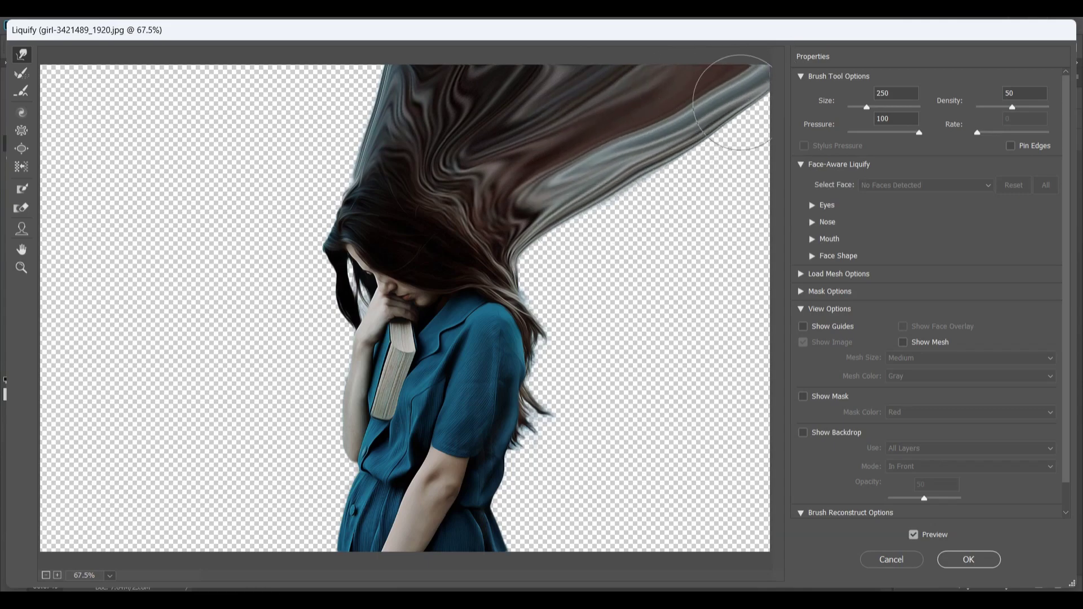
mouse_move(516, 289)
left_mouse_down()
mouse_move(564, 269)
mouse_move(508, 277)
mouse_move(615, 220)
mouse_move(573, 228)
mouse_move(575, 220)
mouse_move(734, 148)
left_mouse_up()
mouse_move(608, 212)
left_mouse_down()
mouse_move(769, 145)
mouse_move(725, 144)
mouse_move(776, 112)
left_mouse_up()
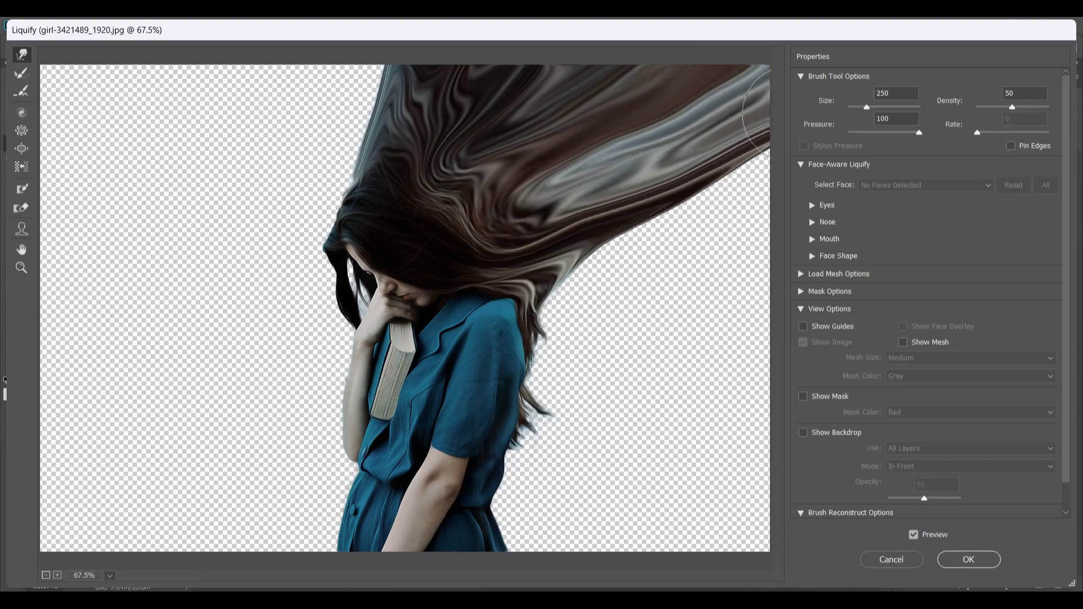
Warp the lower hair behind the shoulder outward to the canvas's right edge.
mouse_move(545, 347)
left_mouse_down()
mouse_move(607, 307)
mouse_move(589, 299)
mouse_move(656, 278)
left_mouse_up()
left_click_drag(562, 291, 704, 254)
left_click_drag(597, 264, 754, 225)
mouse_move(598, 244)
left_mouse_down()
mouse_move(753, 225)
mouse_move(770, 190)
left_mouse_up()
left_click_drag(660, 204, 780, 201)
left_click_drag(721, 165, 818, 121)
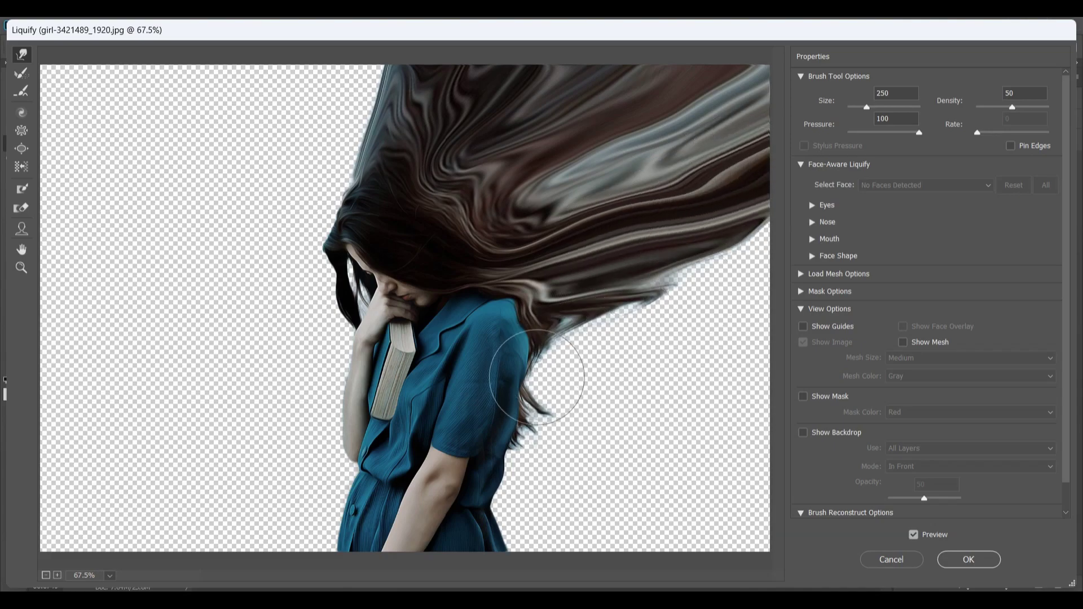
Stretch the hair ends and the blue shoulder fabric across to the canvas's right edge.
mouse_move(556, 367)
left_mouse_down()
mouse_move(637, 321)
mouse_move(598, 322)
mouse_move(744, 299)
left_mouse_up()
left_click_drag(589, 310, 813, 257)
left_click_drag(662, 279, 797, 233)
left_click_drag(530, 392, 576, 393)
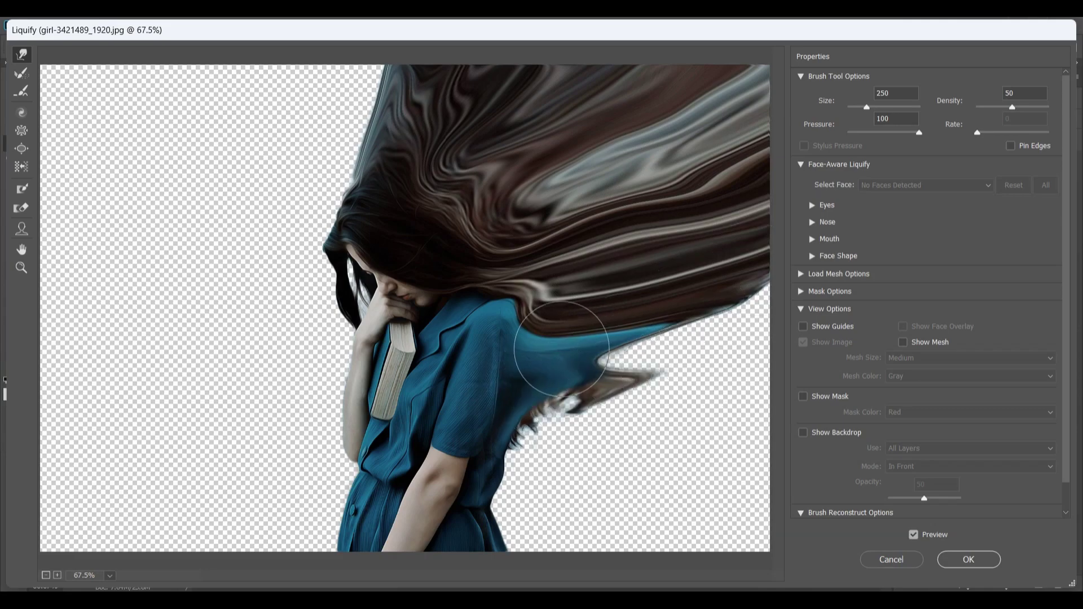
mouse_move(508, 351)
left_mouse_down()
mouse_move(701, 358)
mouse_move(783, 313)
left_mouse_up()
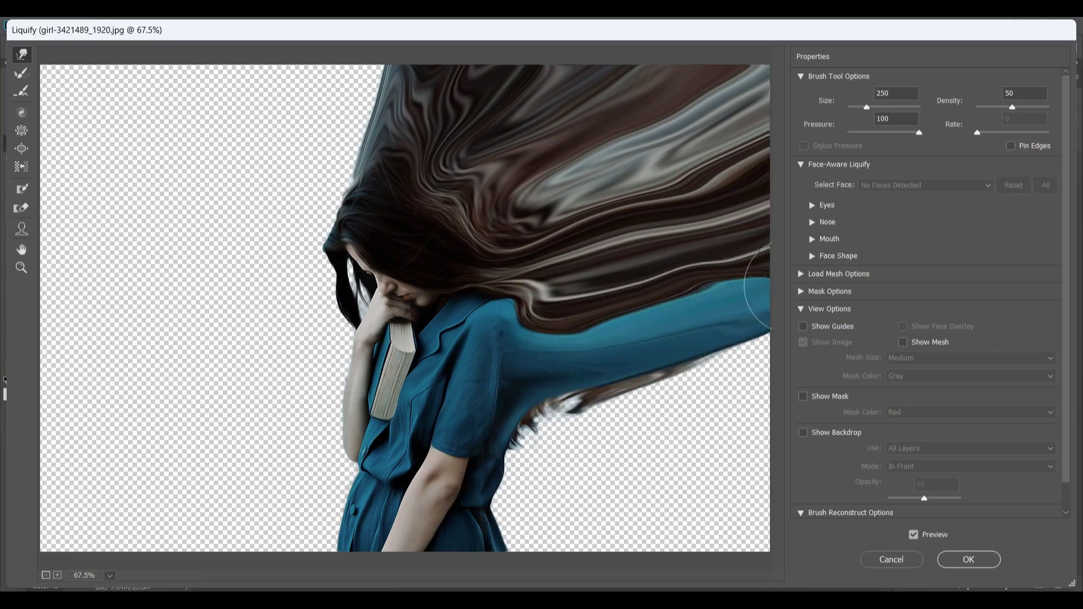
left_click_drag(564, 343, 790, 293)
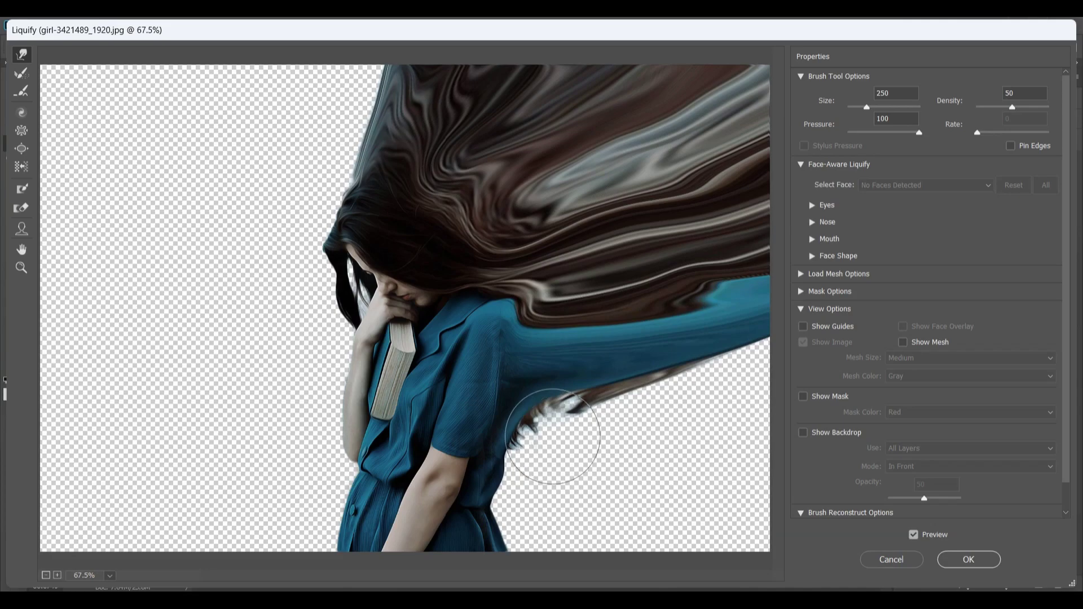
Warp the lower back and skirt of the dress across to the canvas's right edge.
left_click_drag(556, 447, 669, 430)
mouse_move(496, 503)
left_mouse_down()
mouse_move(582, 493)
mouse_move(571, 481)
mouse_move(571, 525)
mouse_move(630, 533)
left_mouse_up()
left_click_drag(525, 550, 750, 541)
left_click_drag(570, 558, 755, 539)
left_click_drag(535, 524, 726, 544)
mouse_move(570, 515)
left_mouse_down()
mouse_move(604, 500)
mouse_move(496, 483)
mouse_move(750, 463)
left_mouse_up()
left_click_drag(536, 480, 725, 507)
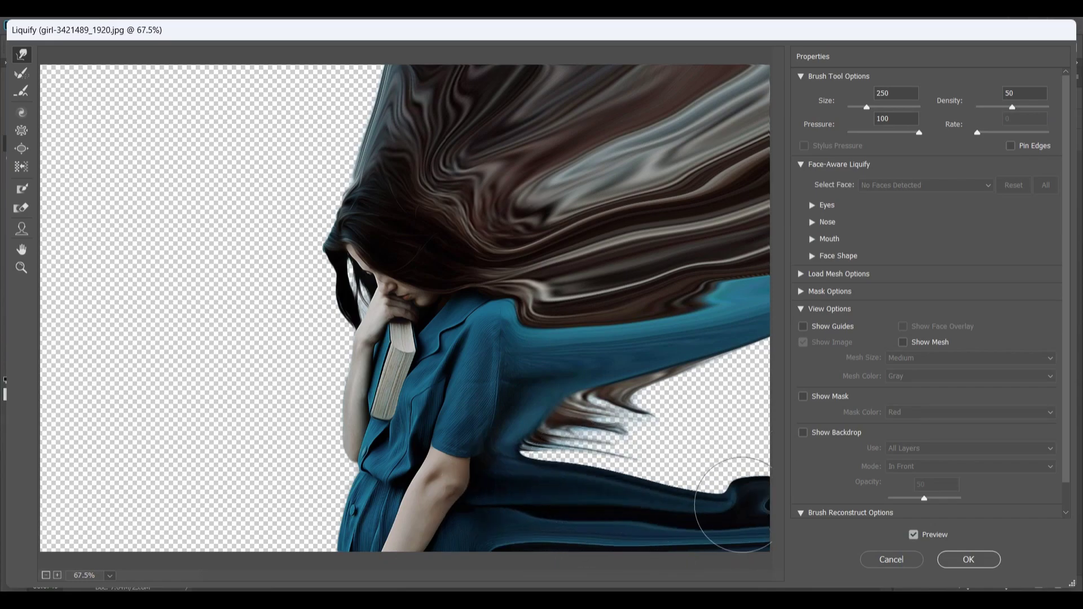
Close the transparent gap behind the woman's back with stretched dress fabric and apply the Liquify filter.
mouse_move(496, 459)
left_mouse_down()
mouse_move(646, 449)
mouse_move(594, 480)
mouse_move(763, 443)
left_mouse_up()
mouse_move(708, 478)
left_mouse_down()
mouse_move(754, 480)
mouse_move(786, 466)
mouse_move(700, 477)
mouse_move(787, 473)
left_mouse_up()
left_click_drag(549, 443, 689, 447)
mouse_move(520, 430)
left_mouse_down()
mouse_move(664, 412)
mouse_move(638, 408)
mouse_move(645, 418)
mouse_move(764, 429)
left_mouse_up()
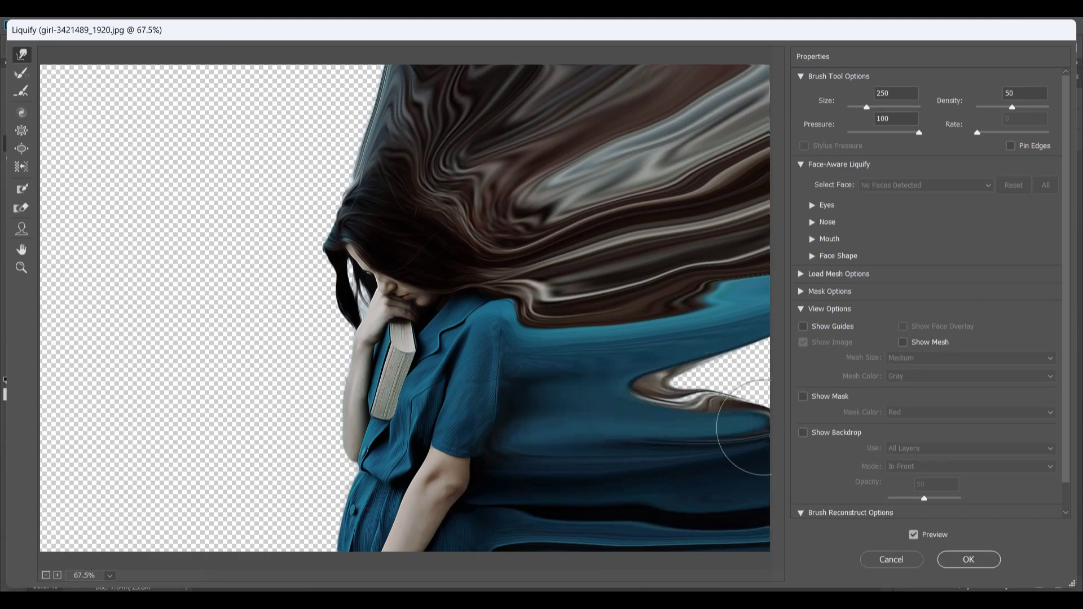
left_click_drag(665, 457, 789, 453)
left_click_drag(628, 412, 799, 392)
left_click_drag(594, 395, 756, 384)
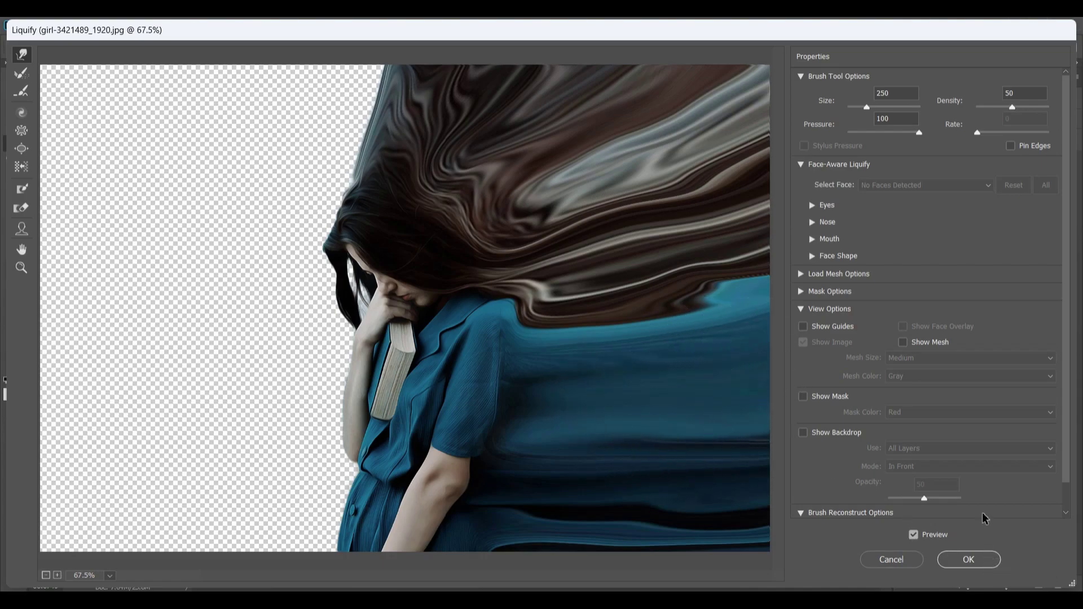
left_click(977, 564)
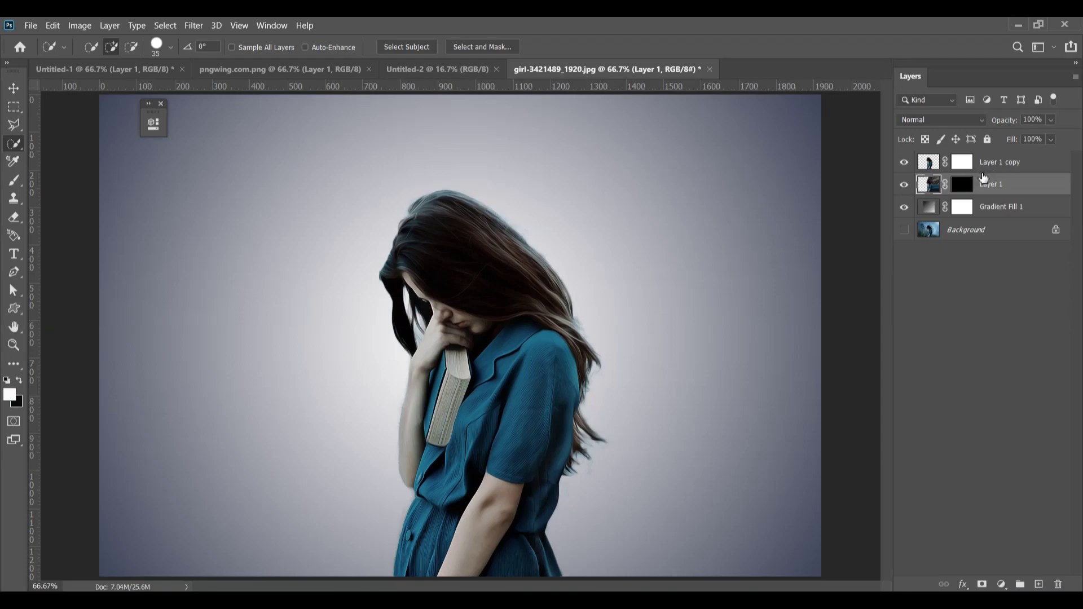
Paint black on Layer 1 copy's mask with the 117 px dispersion brush along the hair and back to break up the woman's edge.
left_click(1064, 165)
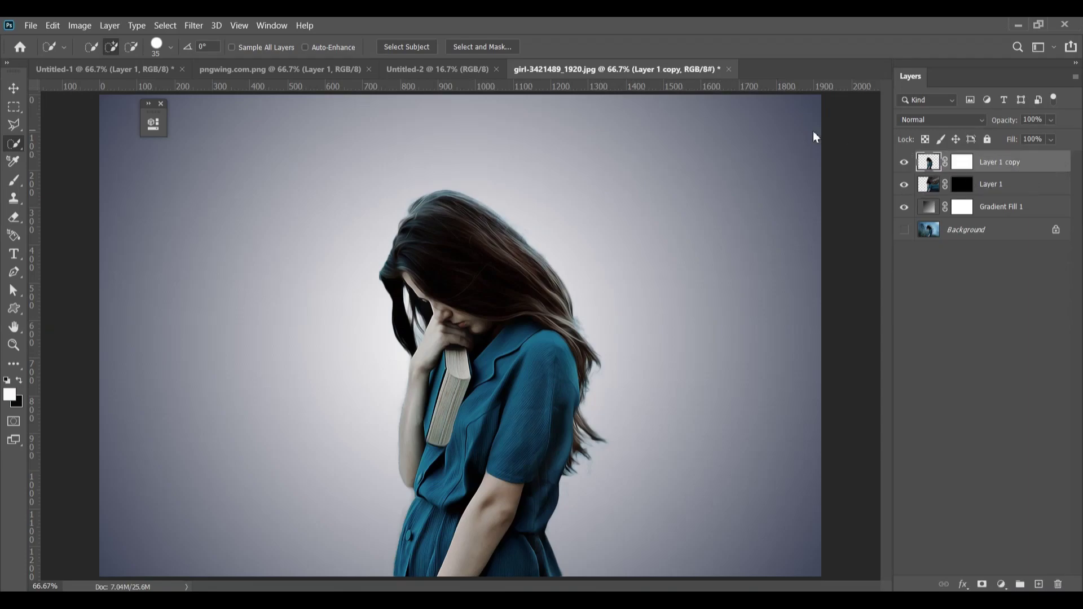
left_click(956, 163)
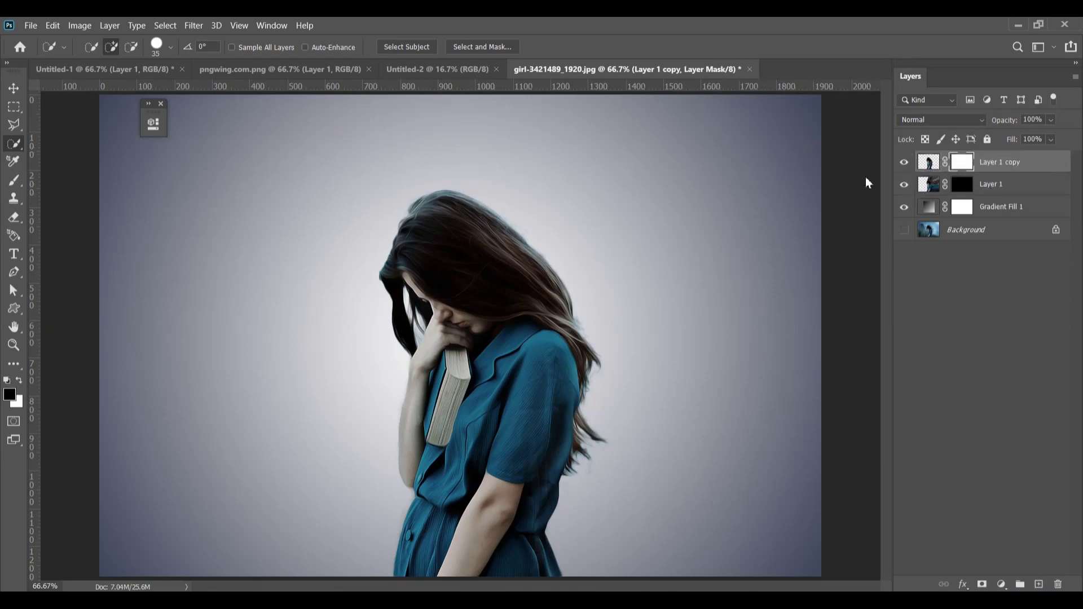
left_click(13, 180)
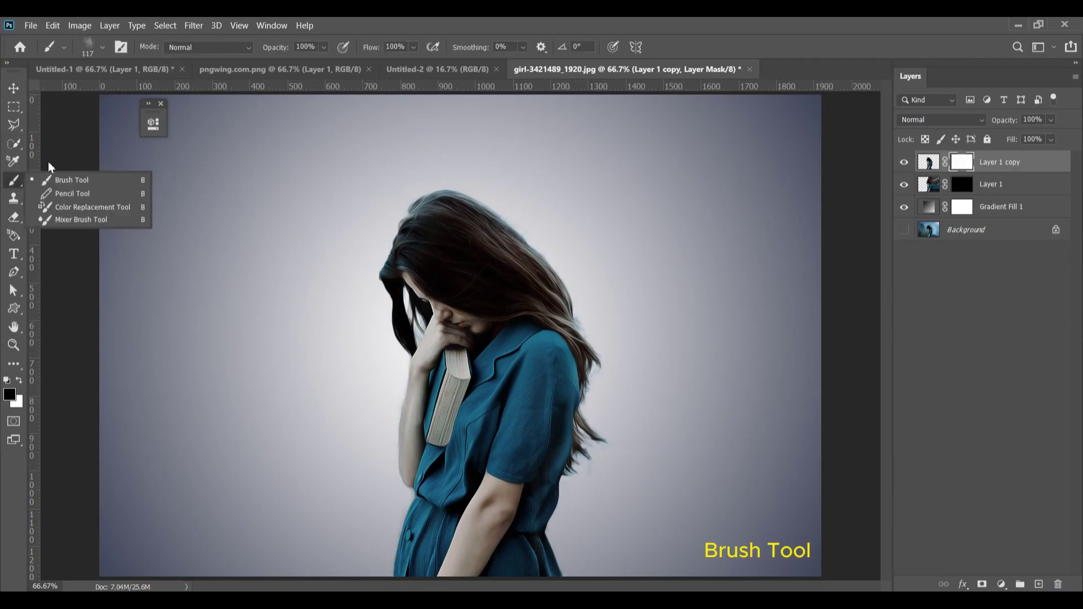
left_click(20, 381)
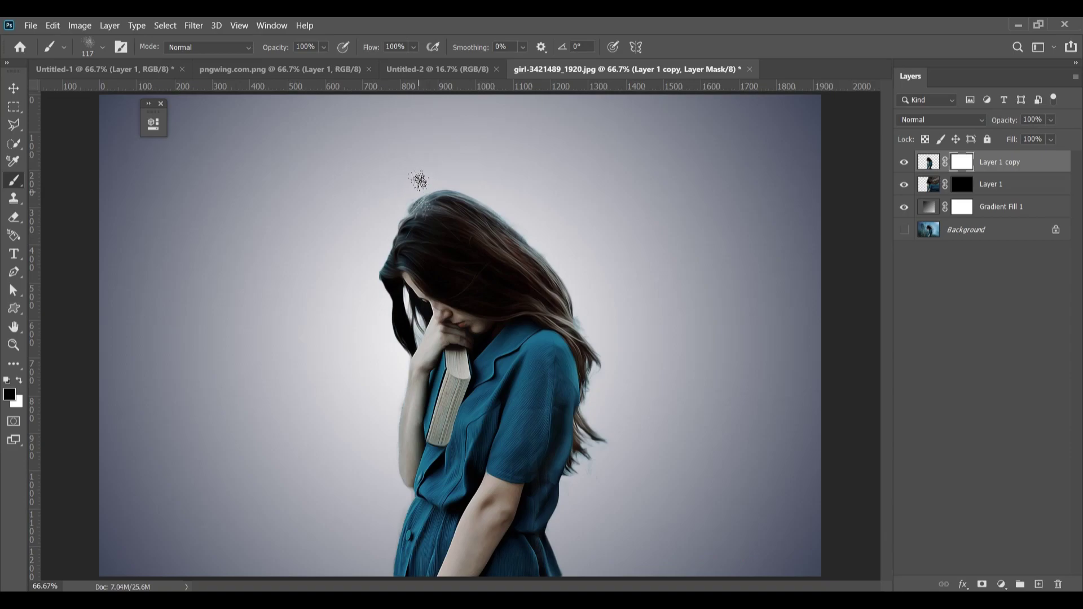
left_click(424, 195)
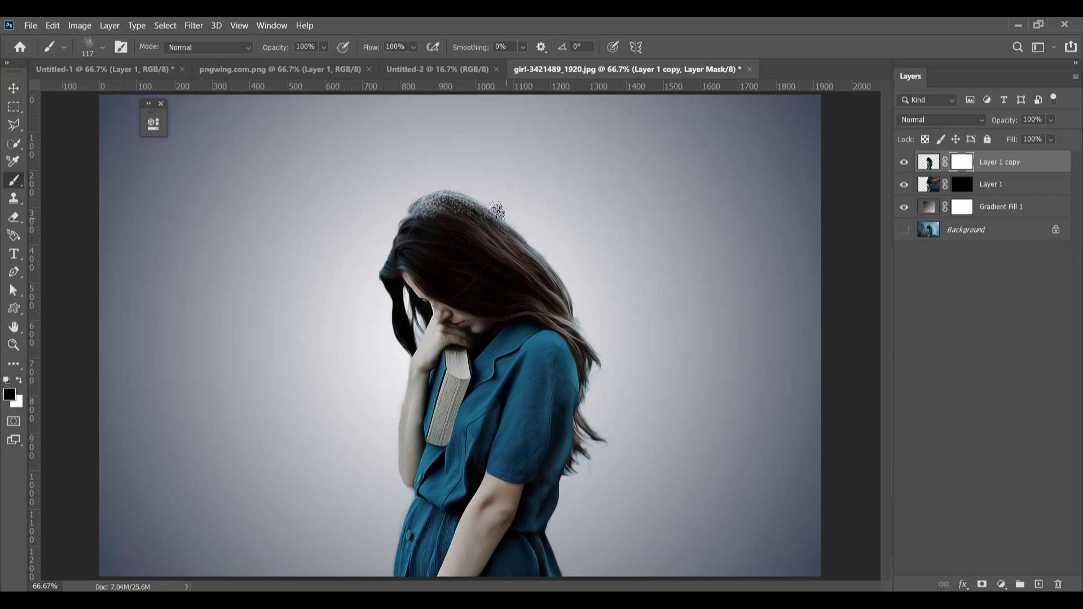
left_click_drag(486, 209, 532, 239)
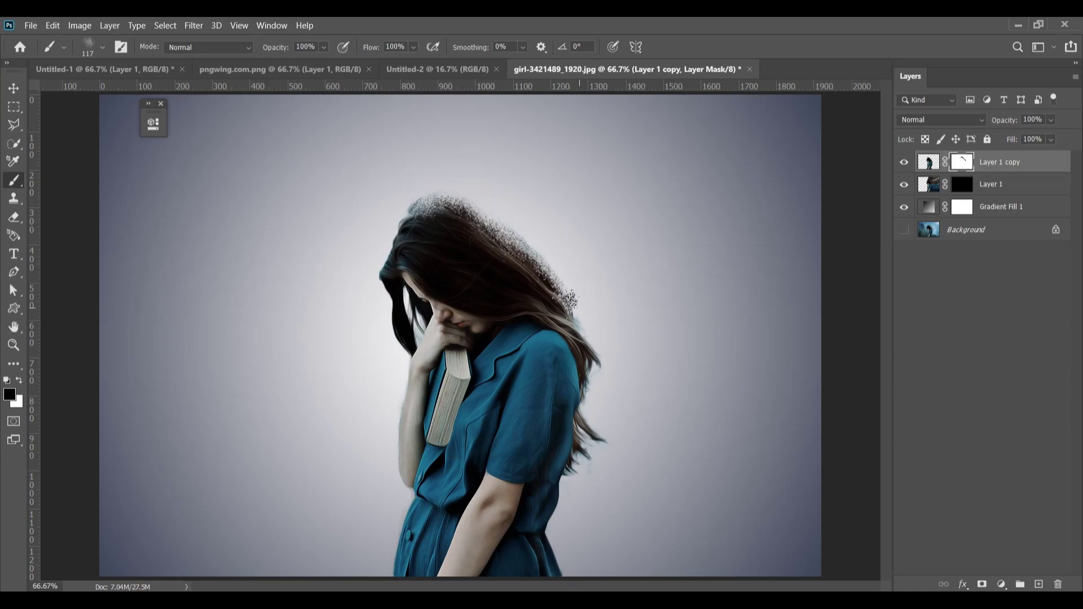
mouse_move(546, 277)
left_mouse_down()
mouse_move(589, 355)
mouse_move(581, 338)
mouse_move(596, 445)
mouse_move(574, 418)
mouse_move(574, 453)
mouse_move(571, 440)
left_mouse_up()
mouse_move(407, 187)
left_mouse_down()
mouse_move(507, 234)
mouse_move(581, 366)
mouse_move(564, 451)
mouse_move(569, 498)
mouse_move(542, 525)
mouse_move(540, 561)
mouse_move(536, 550)
mouse_move(553, 569)
mouse_move(554, 502)
mouse_move(573, 453)
mouse_move(567, 333)
mouse_move(544, 276)
mouse_move(495, 225)
mouse_move(415, 192)
left_mouse_up()
mouse_move(542, 557)
left_mouse_down()
mouse_move(519, 555)
mouse_move(522, 538)
mouse_move(528, 555)
mouse_move(514, 560)
mouse_move(538, 544)
left_mouse_up()
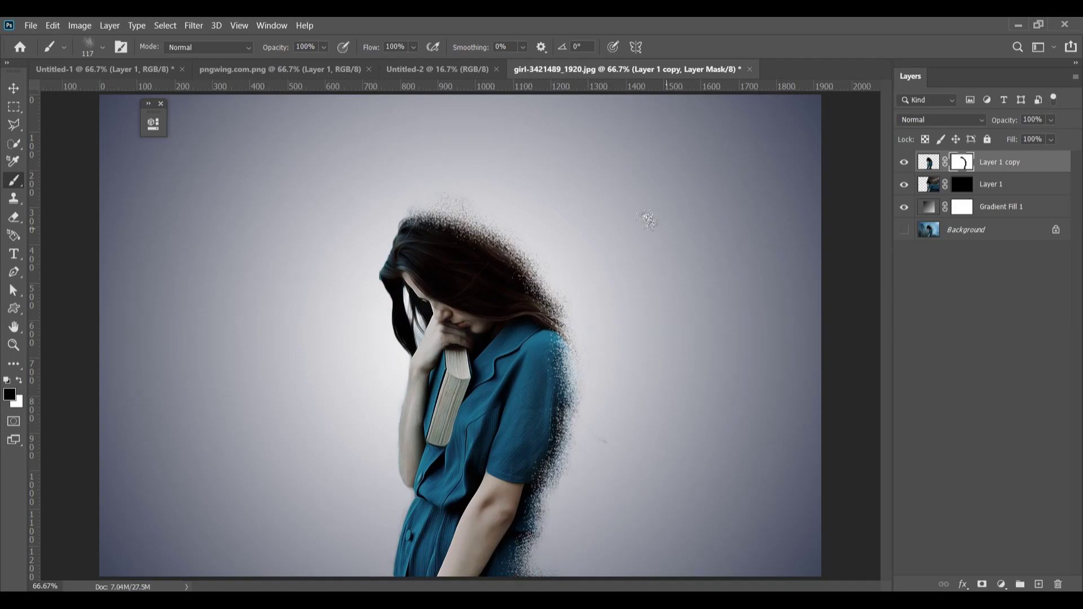
left_click_drag(395, 216, 549, 226)
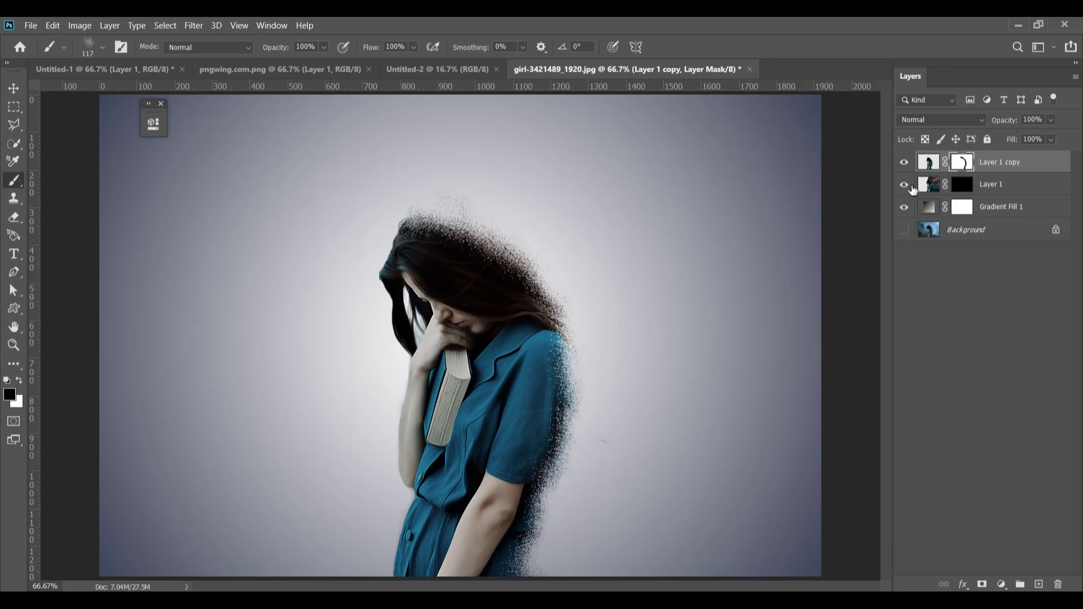
Paint white on Layer 1's mask with the Dispersion 2 brush at 161 px to scatter particles around the hair and shoulder.
left_click(970, 188)
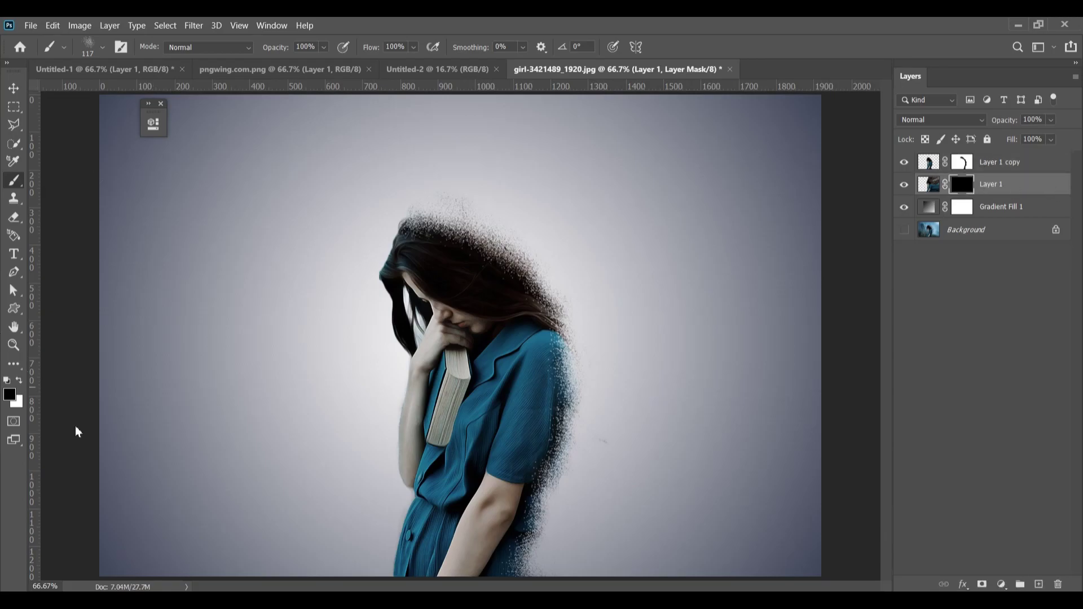
left_click(19, 380)
left_click(102, 47)
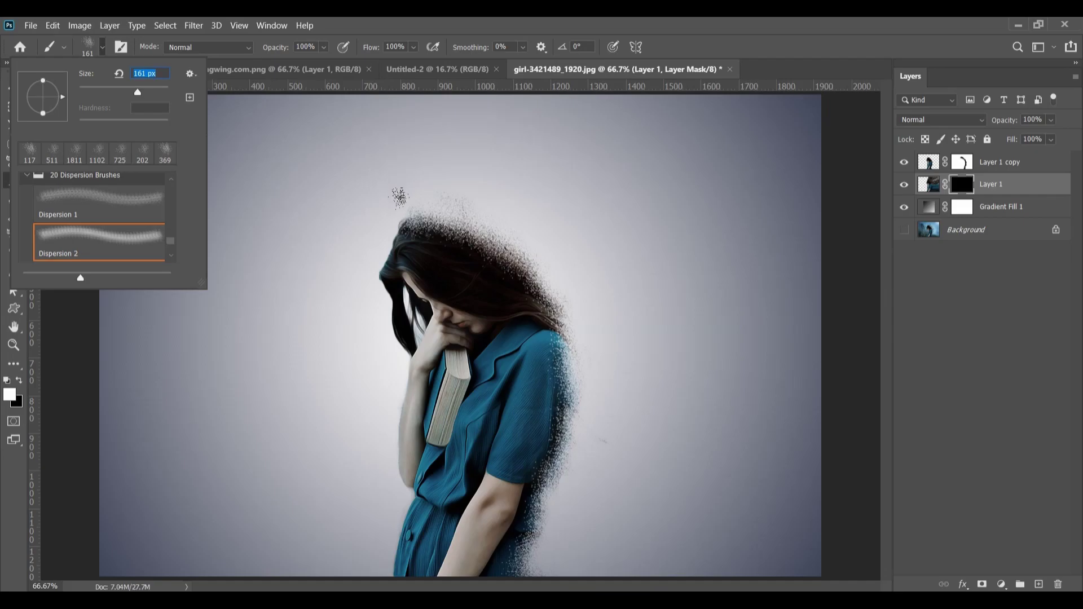
left_click(427, 208)
left_click(480, 220)
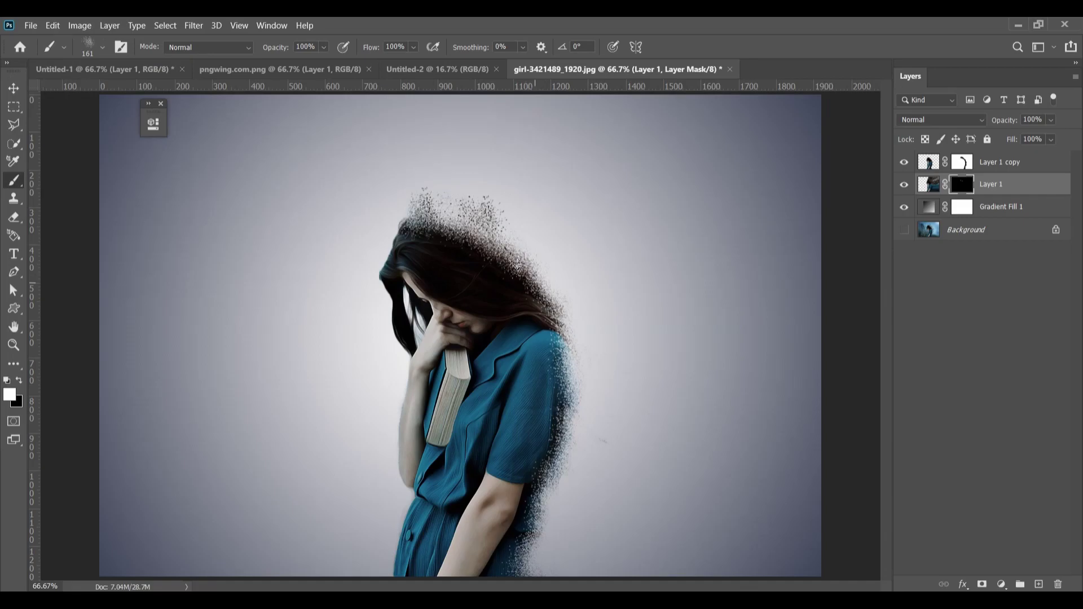
left_click(553, 279)
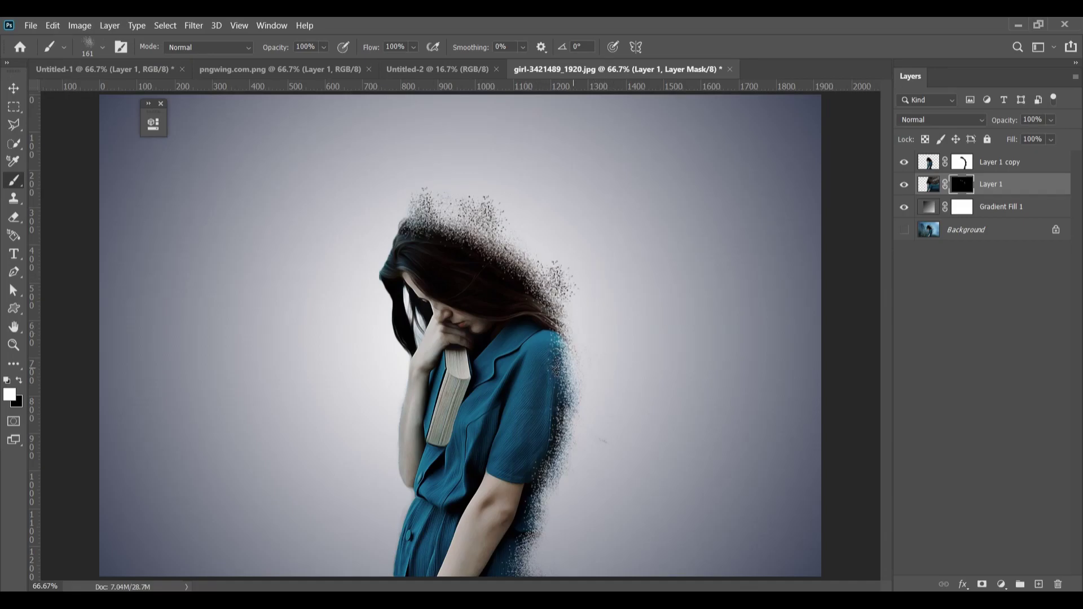
left_click_drag(563, 340, 601, 349)
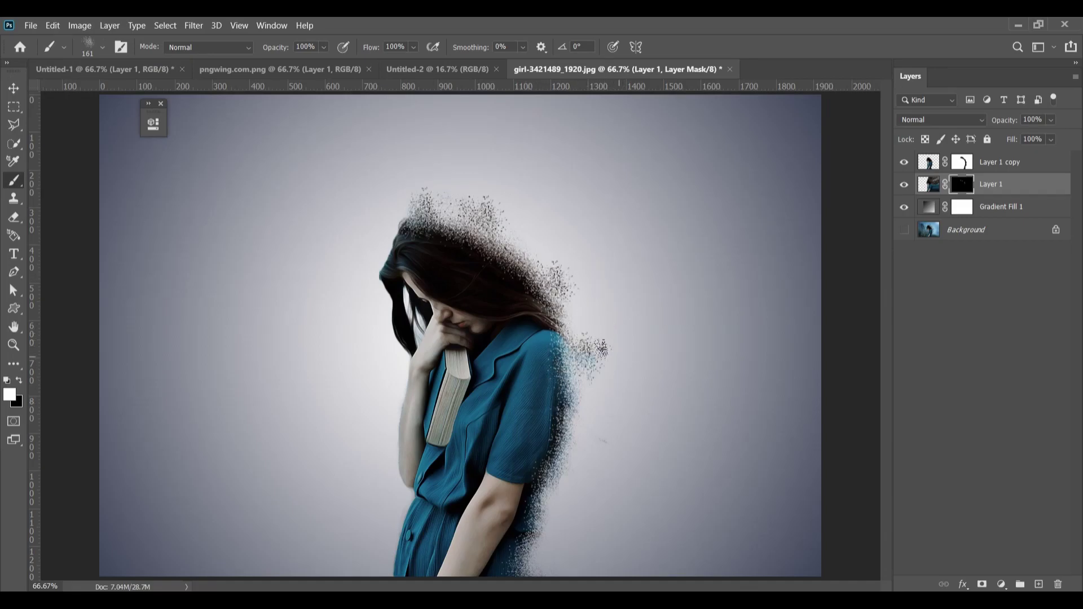
Add white dispersion dabs on Layer 1's mask along the woman's skirt, lower back and upper arm.
left_click(536, 542)
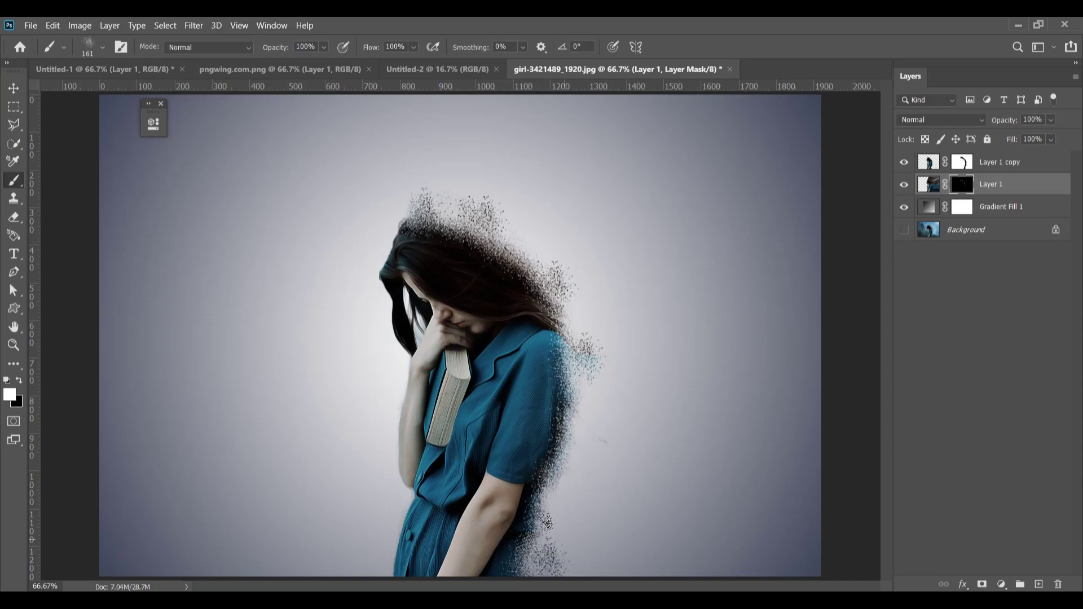
left_click(550, 511)
left_click(551, 540)
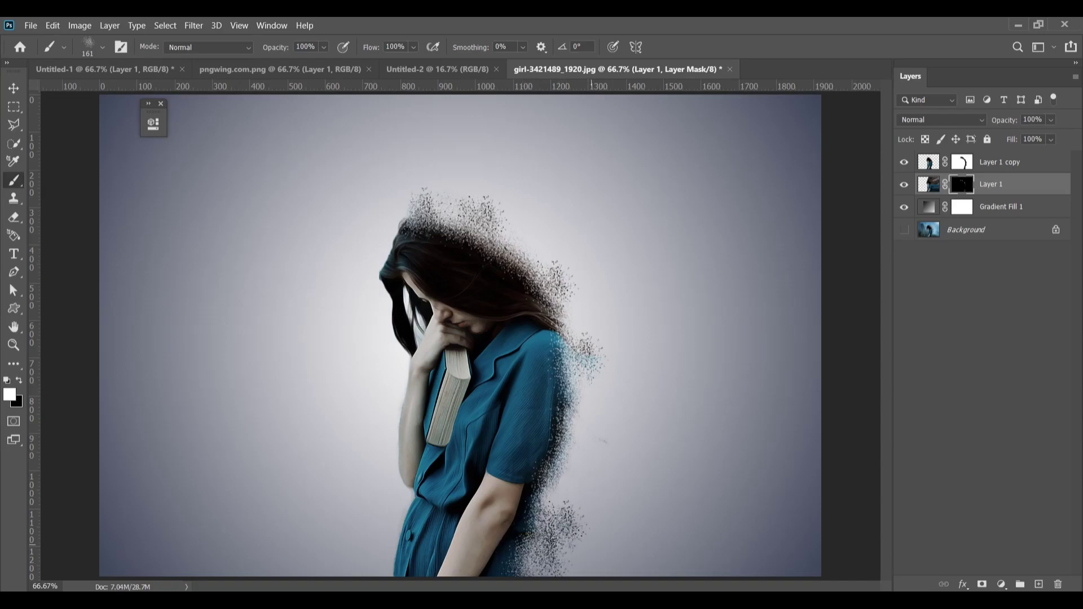
left_click(540, 494)
left_click(567, 452)
left_click(540, 396)
Enlarge the Dispersion 2 brush to 187 px and dab white on Layer 1's mask above the head and behind the elbow.
left_click(105, 50)
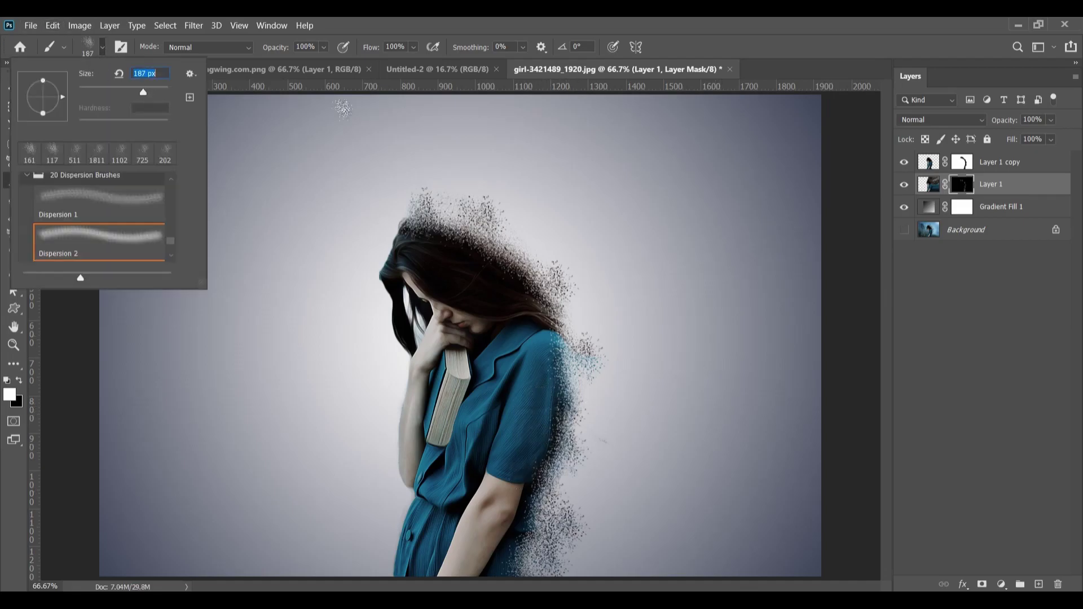
left_click(440, 172)
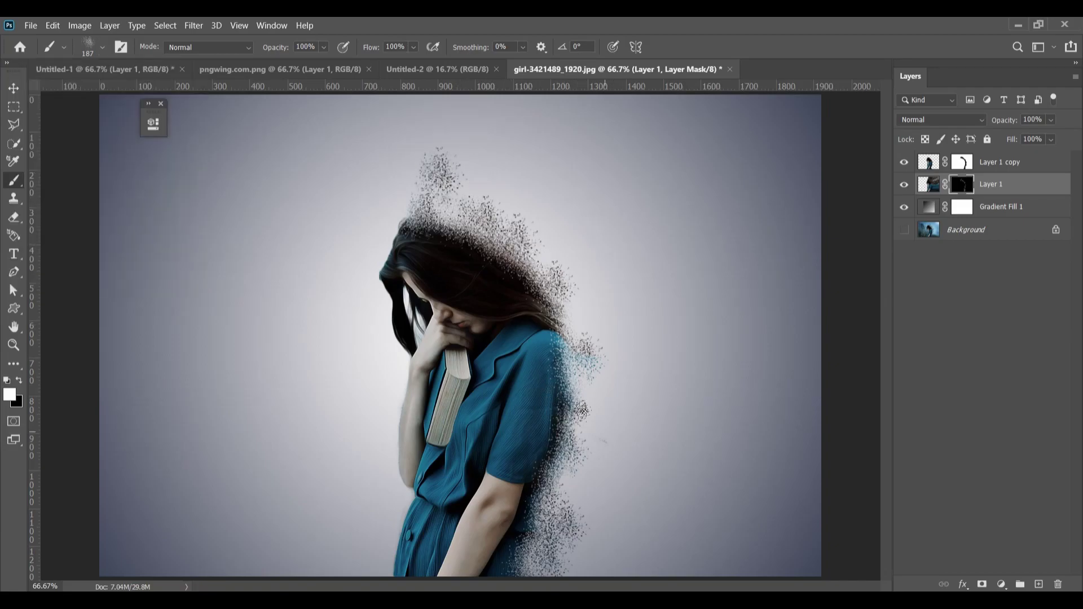
left_click(574, 502)
key("ctrl+z")
left_click(583, 485)
Dab white on Layer 1's mask with the brush at 291 px above the head and outward from the hair, shoulder and back.
left_click(102, 47)
left_click(150, 92)
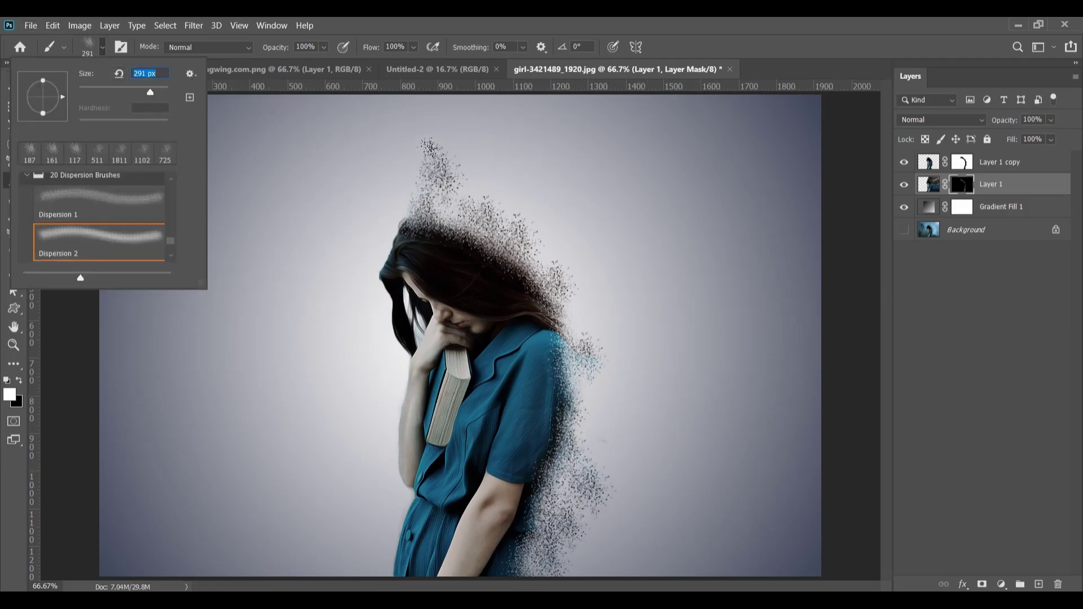
left_click(469, 150)
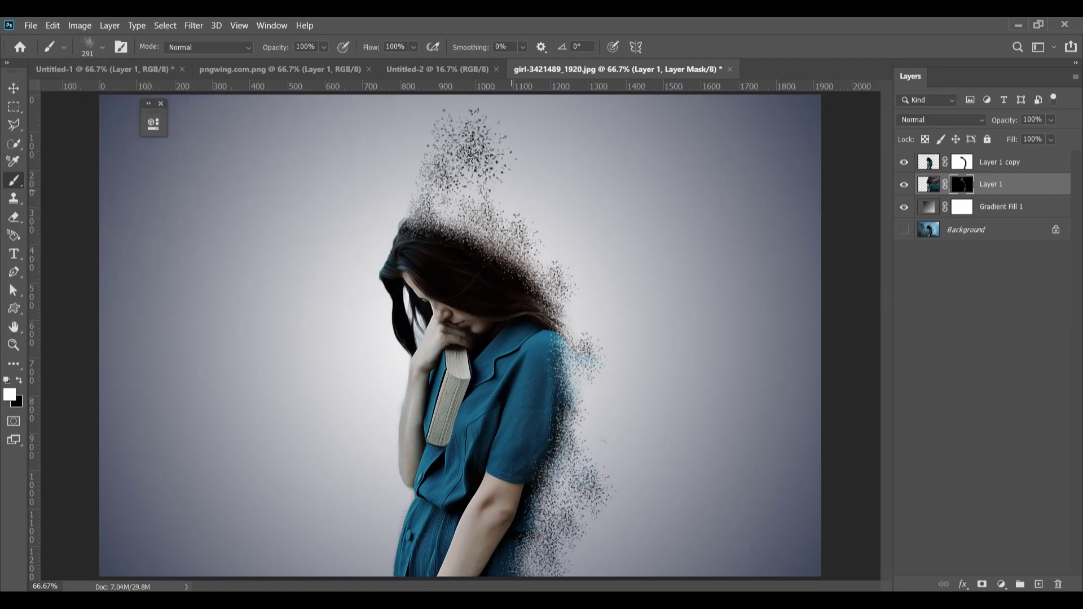
left_click(500, 202)
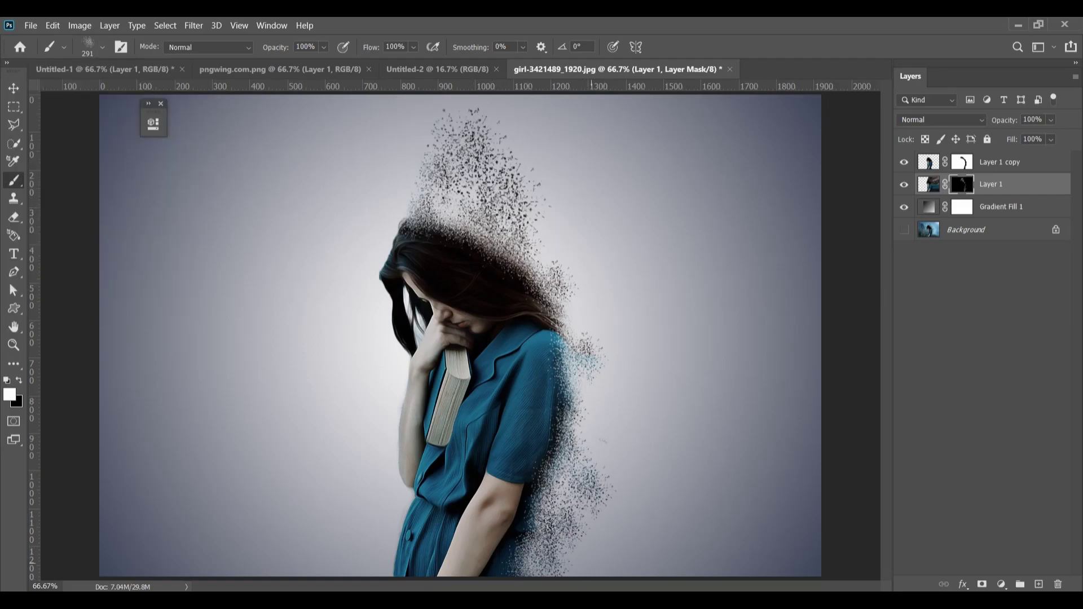
left_click(590, 307)
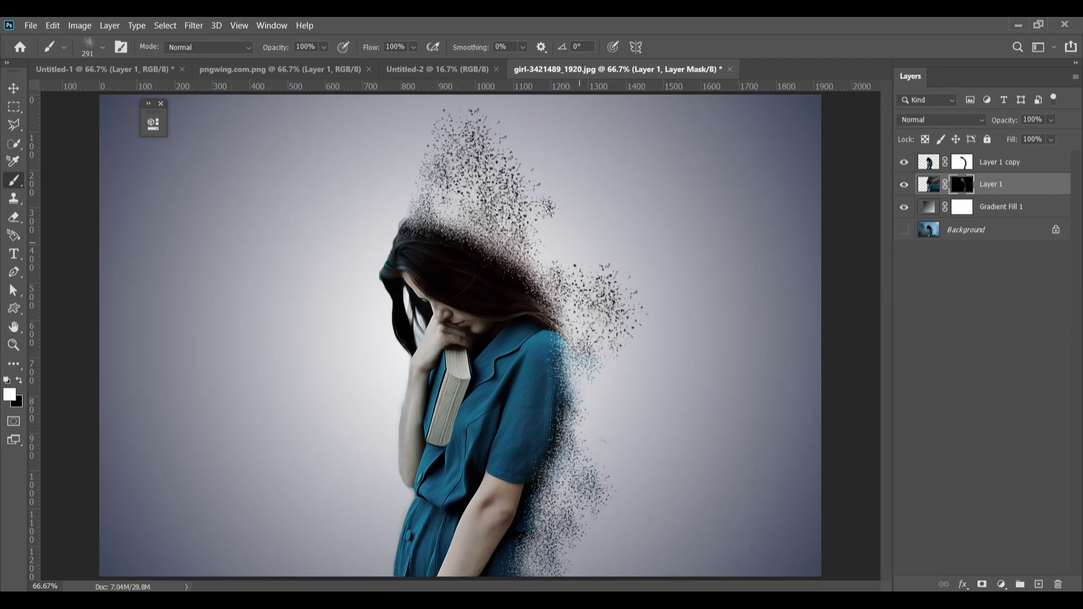
left_click(604, 438)
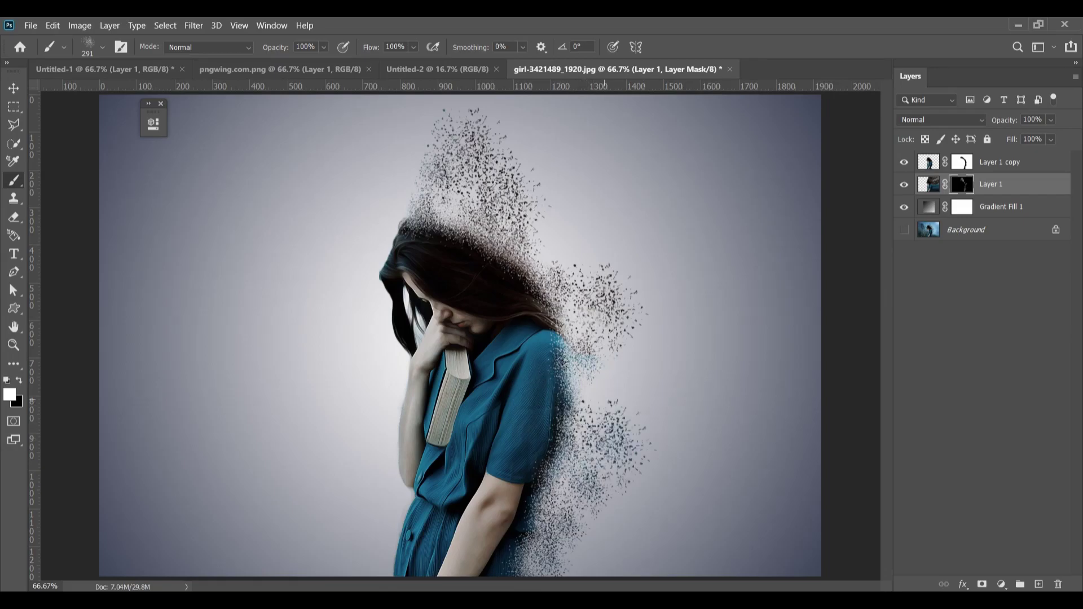
left_click(559, 249)
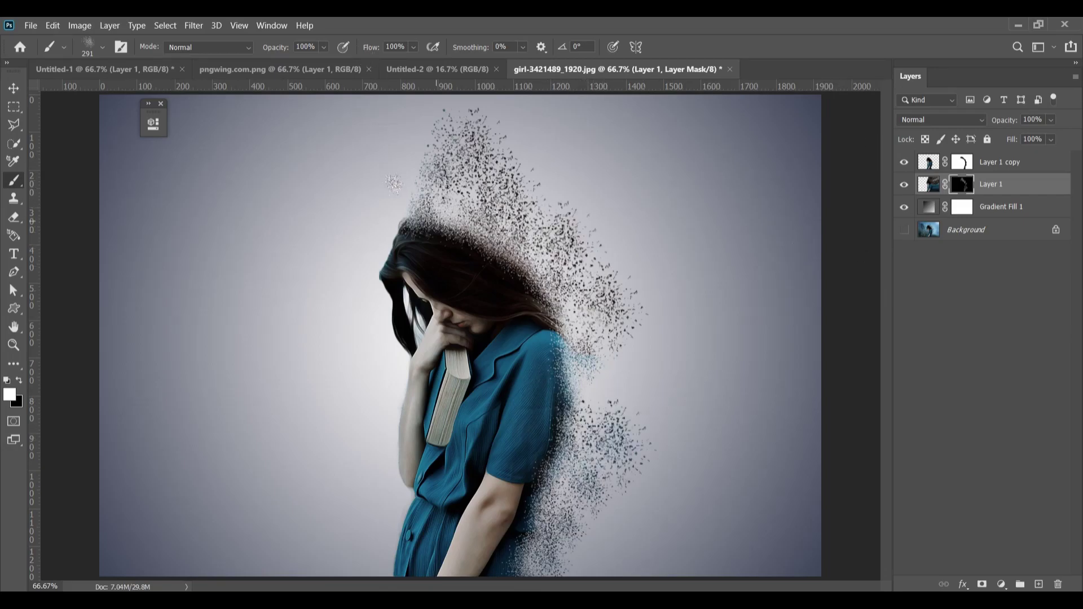
left_click(436, 226)
left_click(532, 286)
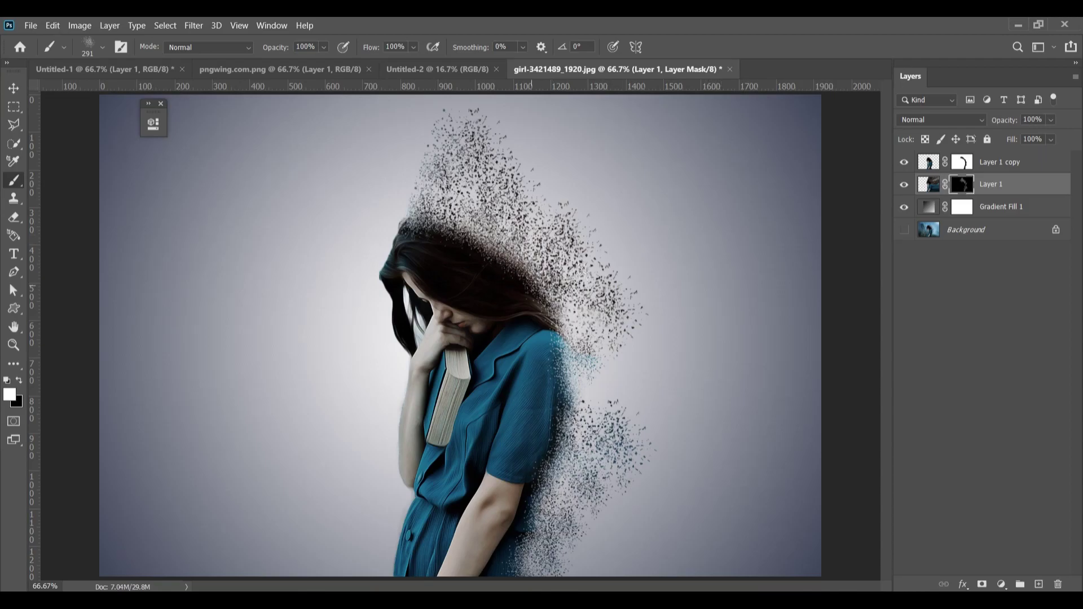
left_click(560, 396)
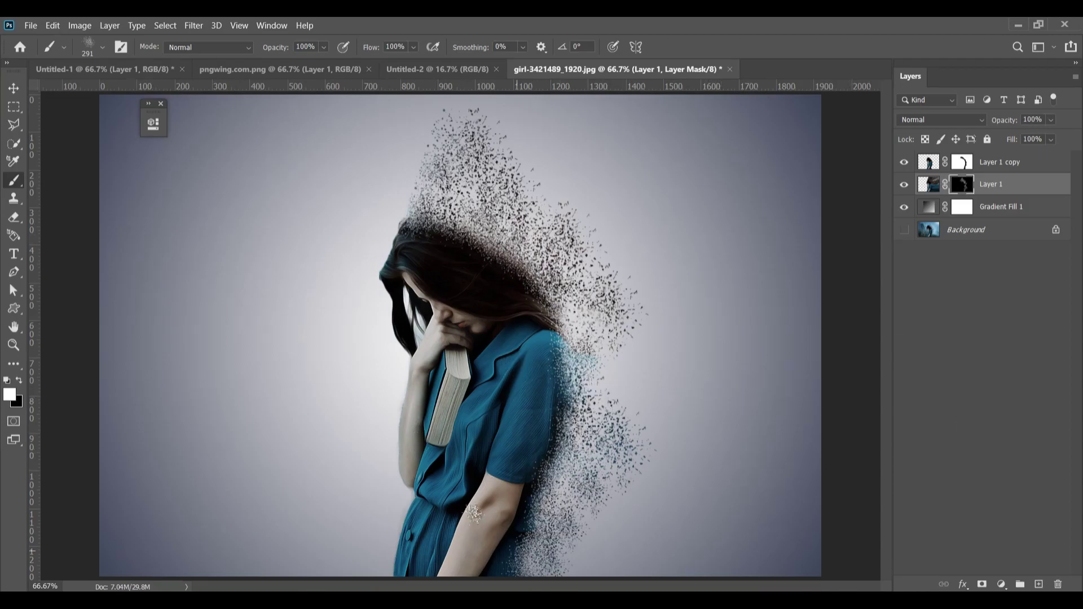
Extend the particles with 417 px white dabs on Layer 1's mask high above the head, behind the shoulder and beside the skirt.
left_click(89, 47)
left_click_drag(148, 92, 156, 92)
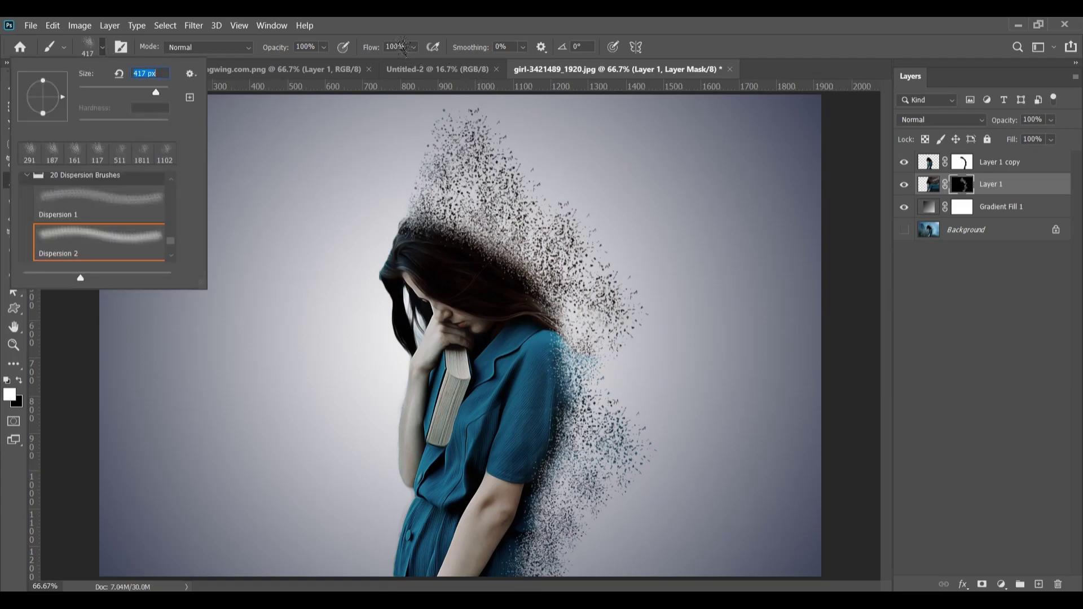
left_click(487, 116)
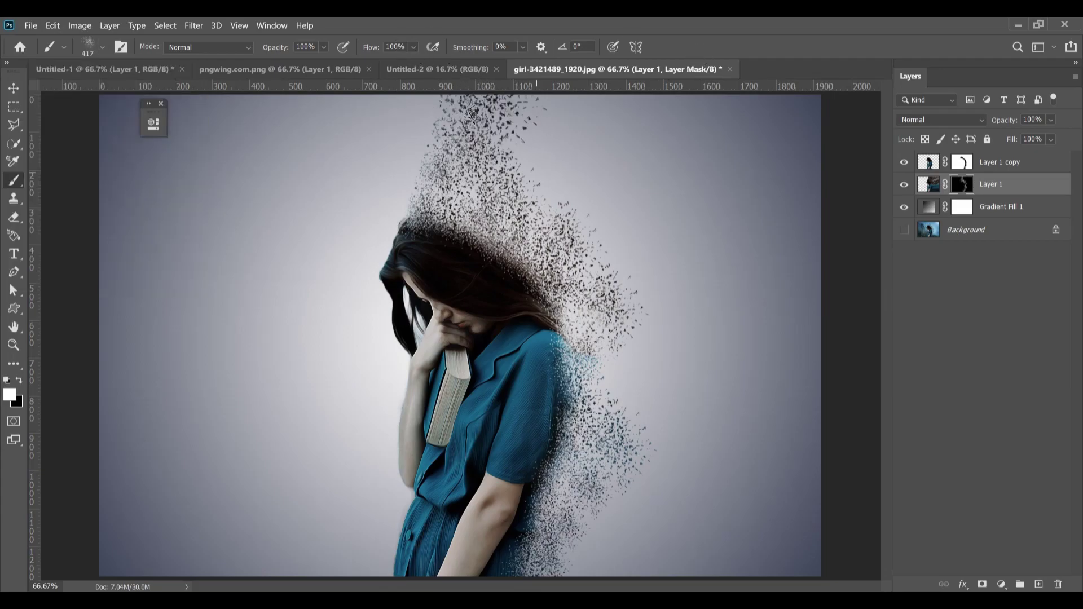
left_click(528, 200)
left_click(477, 498)
left_click(584, 542)
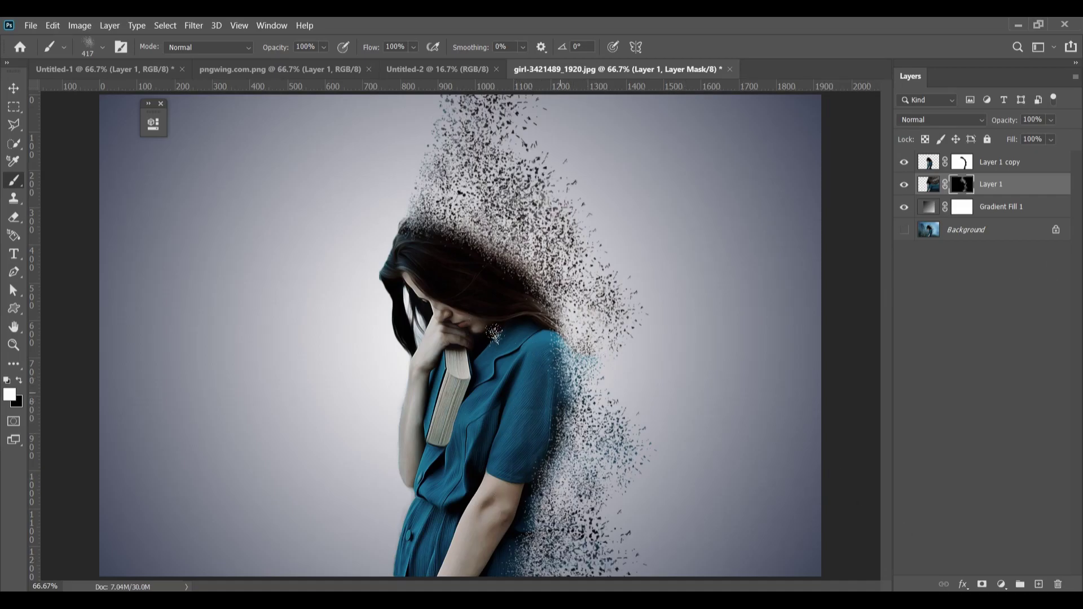
left_click(589, 382)
Enlarge the dispersion brush further and scatter large fragments on Layer 1's mask across the canvas's upper right area.
left_click(103, 48)
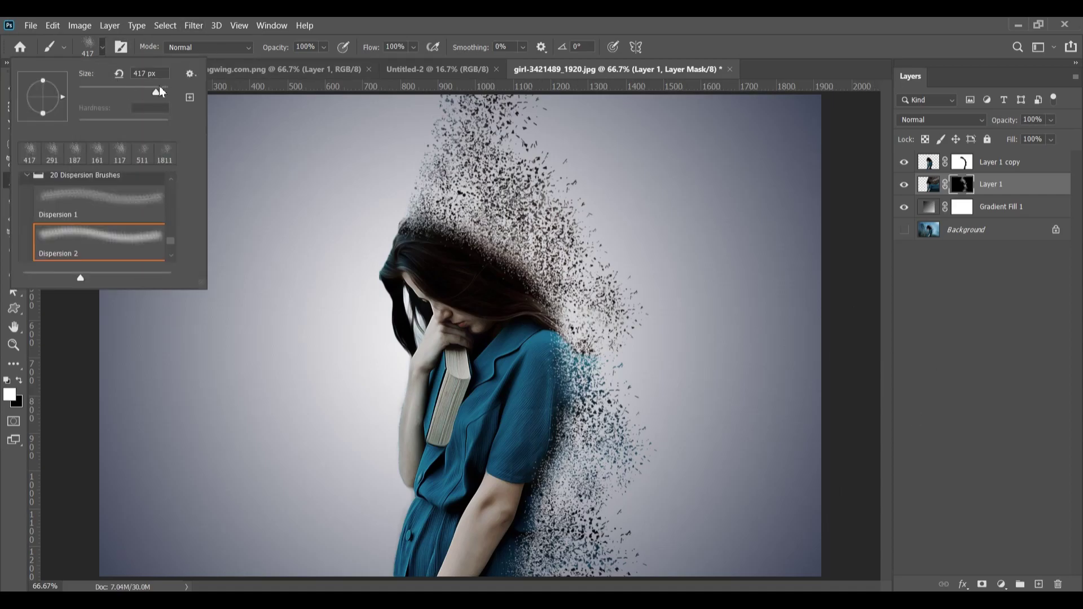
left_click_drag(160, 88, 162, 88)
left_click(583, 108)
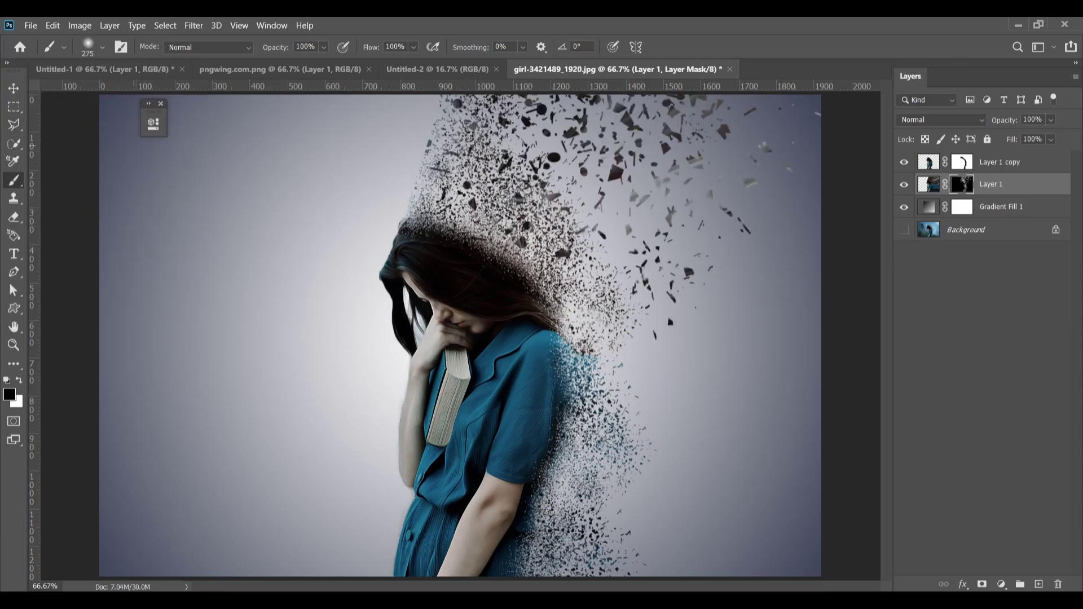
Reselect the 417 px dispersion brush, resize it to 700 px and add white fragments on Layer 1's mask behind the woman's back.
left_click(96, 47)
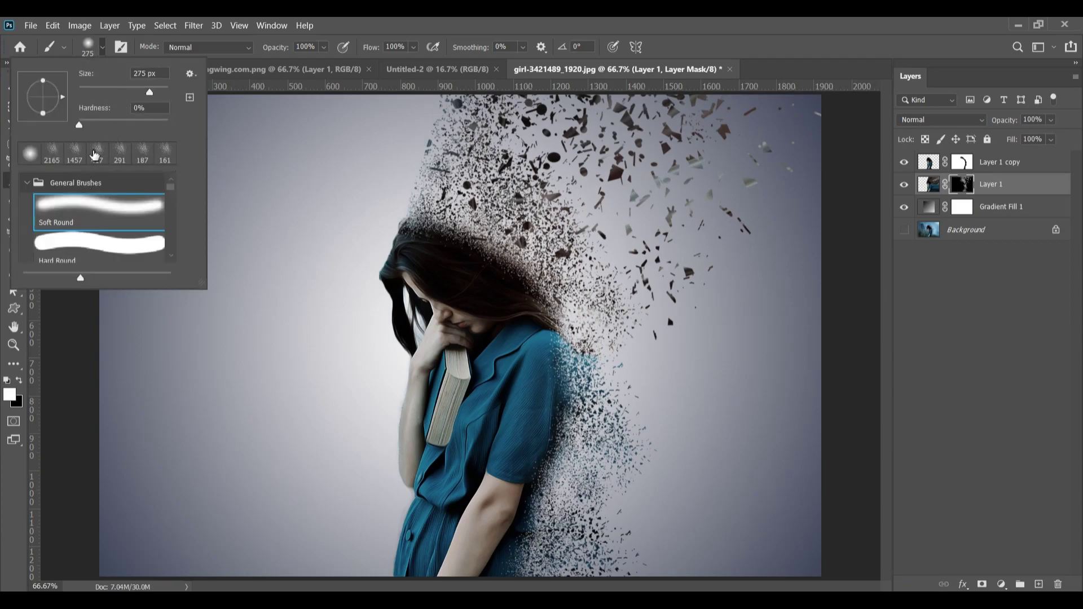
left_click(97, 151)
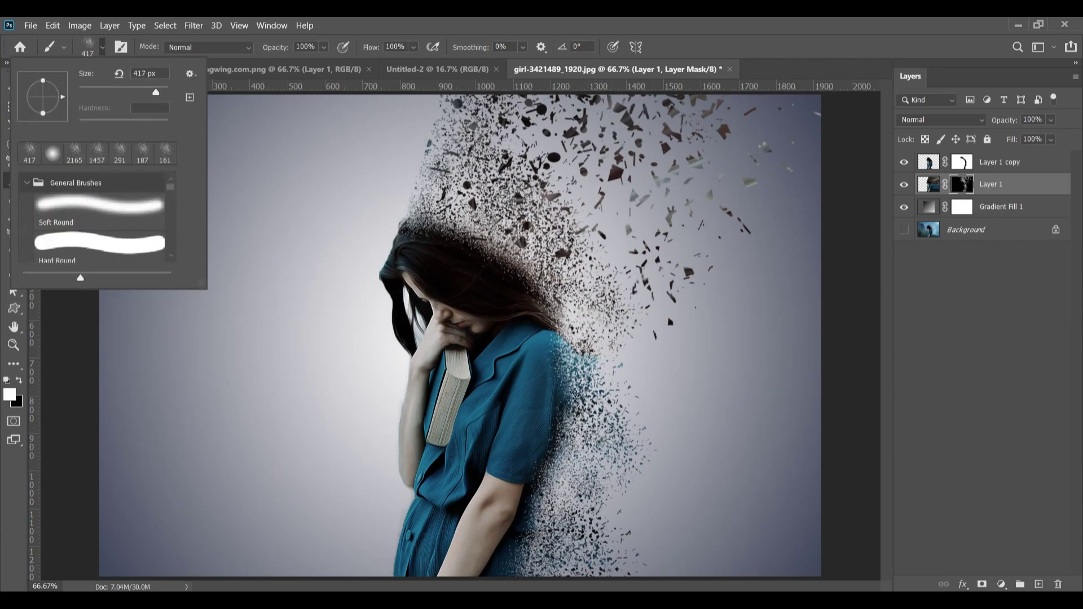
left_click(154, 90)
type("700")
left_click(536, 432)
left_click(567, 257)
Set the dispersion brush to 1500 px and spread white fragments on Layer 1's mask out to the canvas's right edge.
left_click(104, 50)
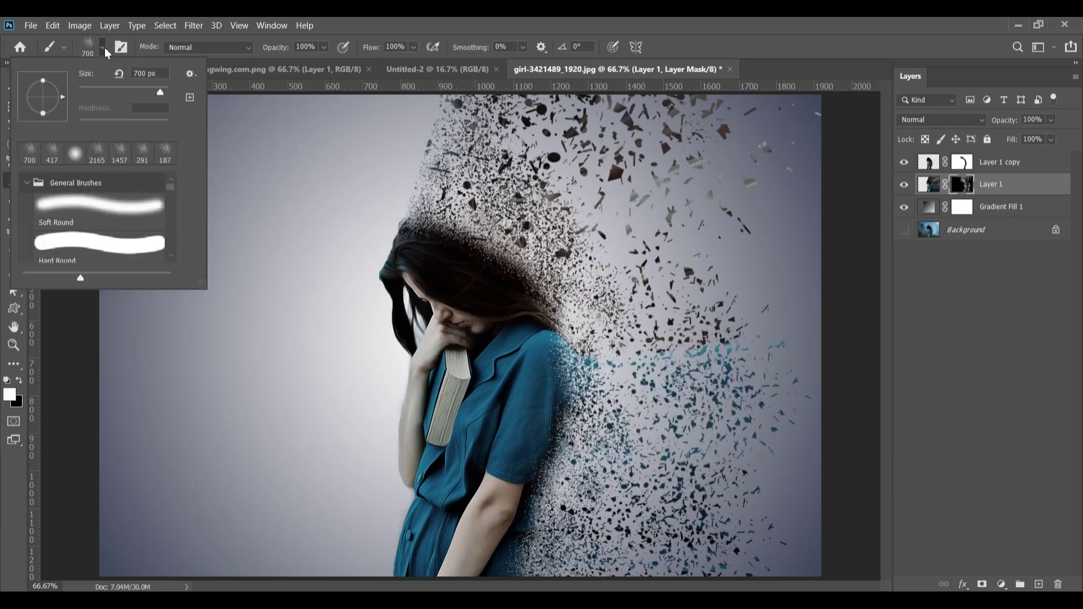
double_click(144, 73)
type("1500")
left_click(739, 445)
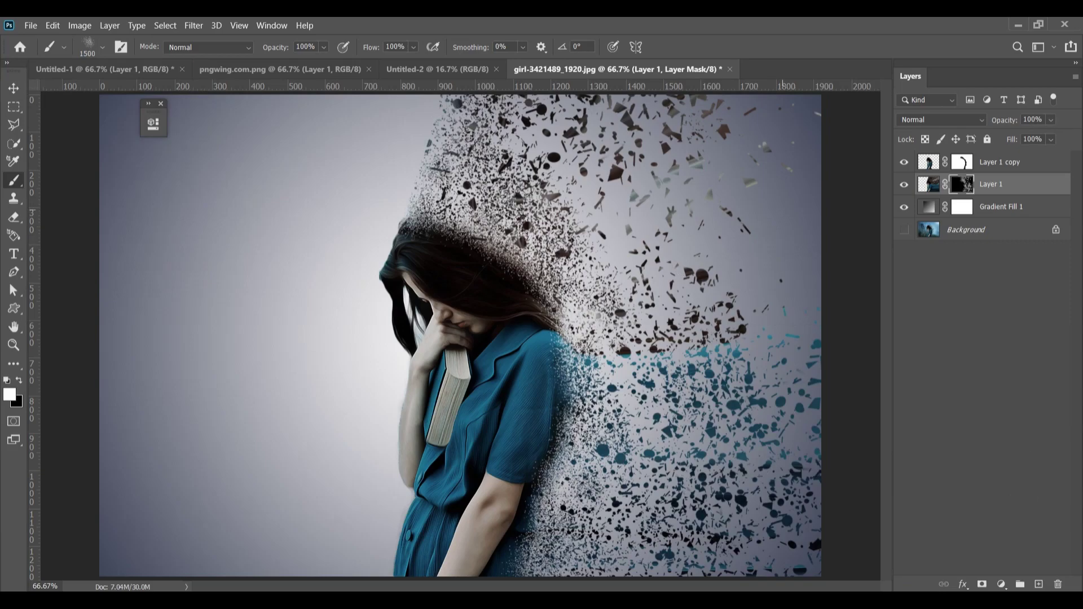
left_click(784, 210)
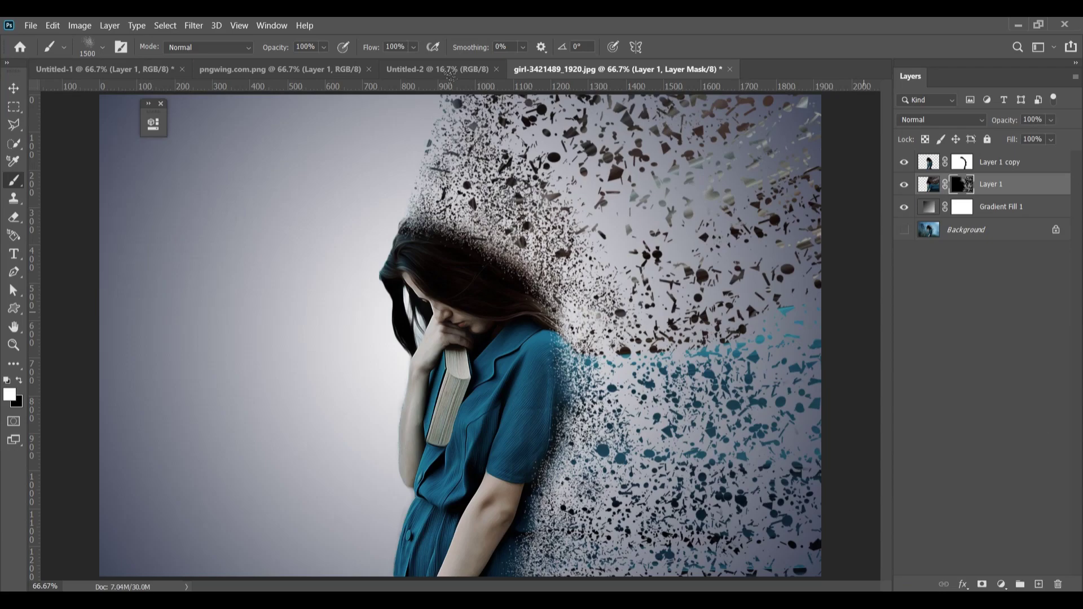
Set the dispersion brush size to 500 px.
left_click(103, 48)
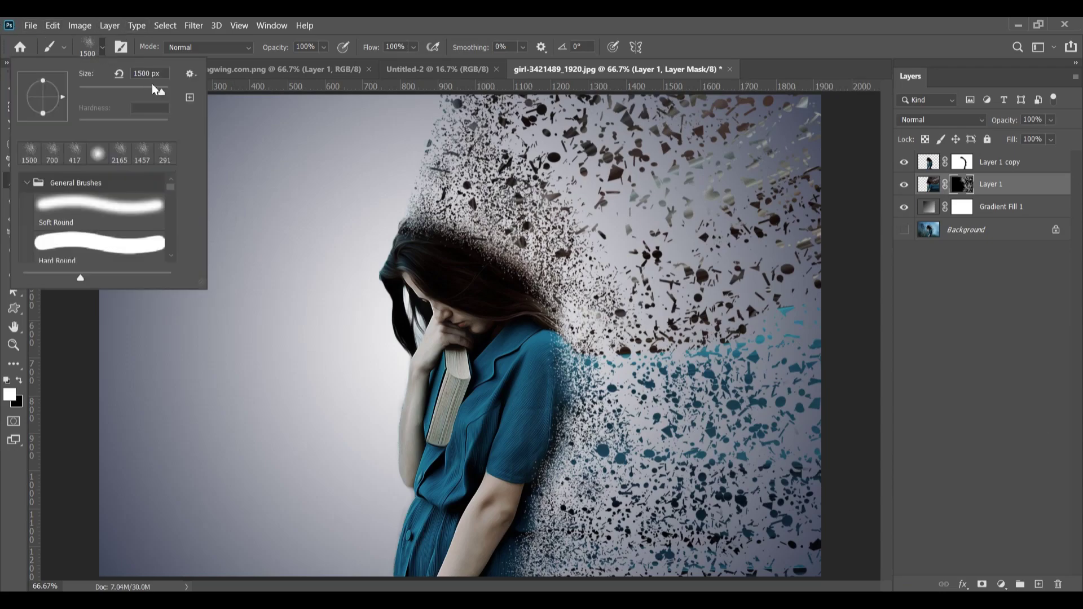
left_click_drag(151, 73, 75, 82)
type("500")
key("Return")
Add a Gradient Map adjustment layer directly above Layer 1 copy.
key("v")
left_click(1019, 163)
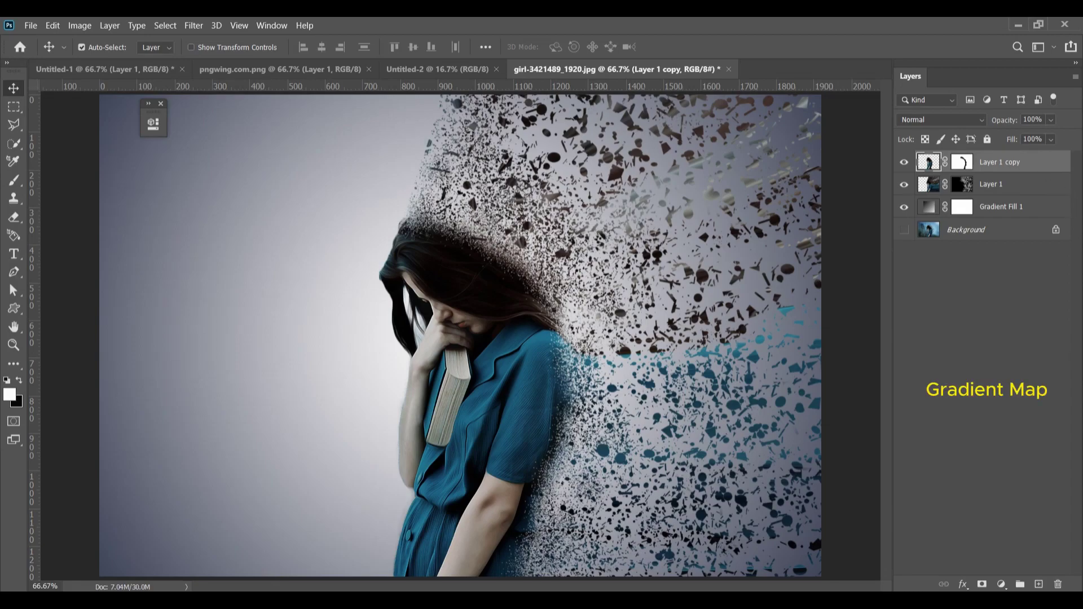
left_click(1001, 584)
left_click(1019, 572)
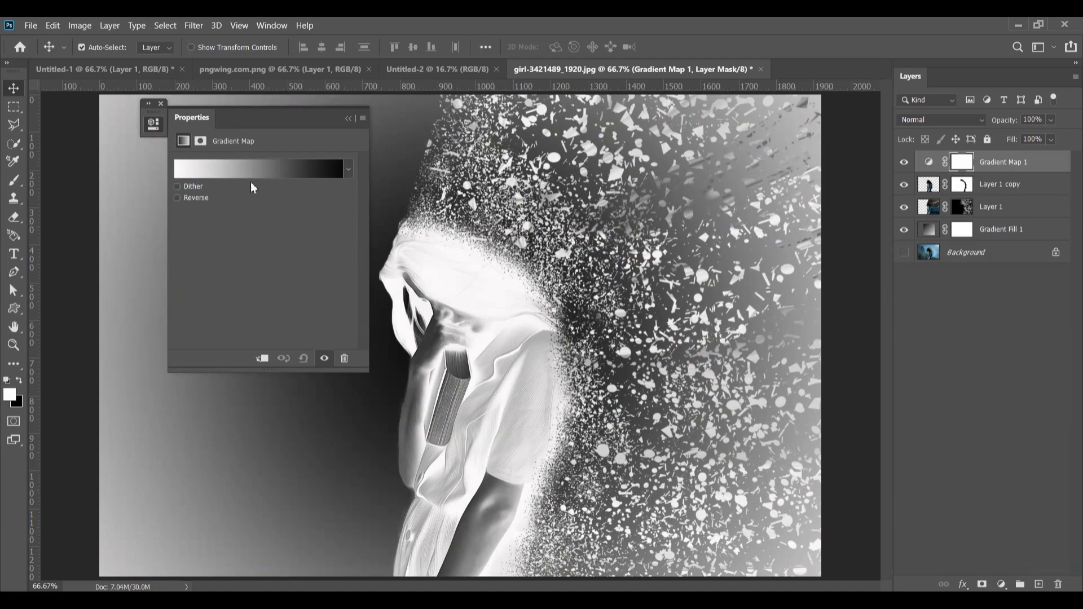
Recolor the gradient map's black end stop to dark blue 2a314b and apply the edited gradient.
left_click(304, 168)
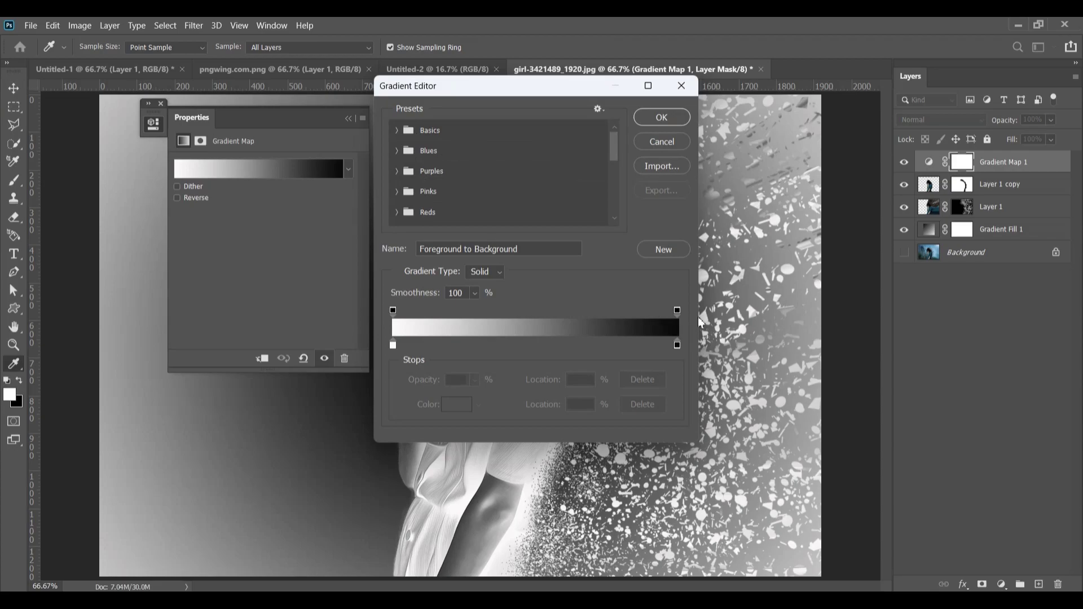
left_click(678, 346)
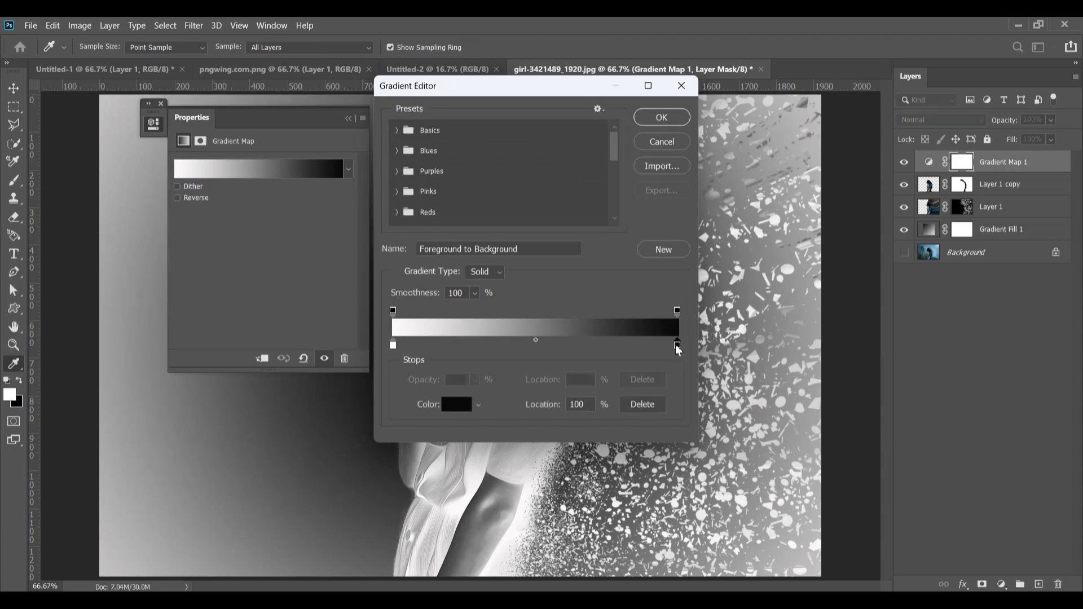
left_click(458, 406)
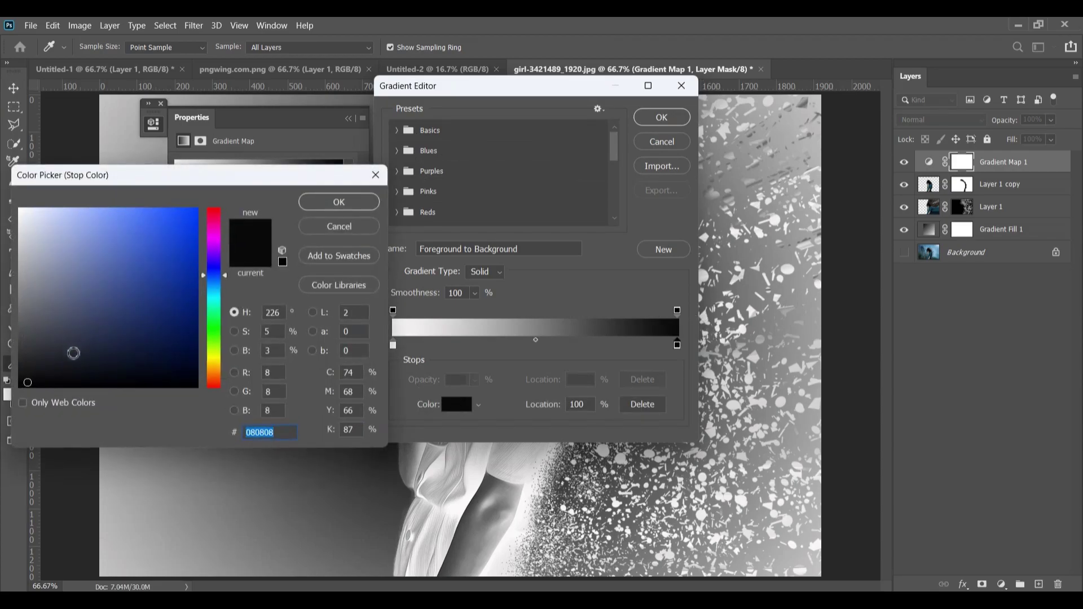
left_click(91, 348)
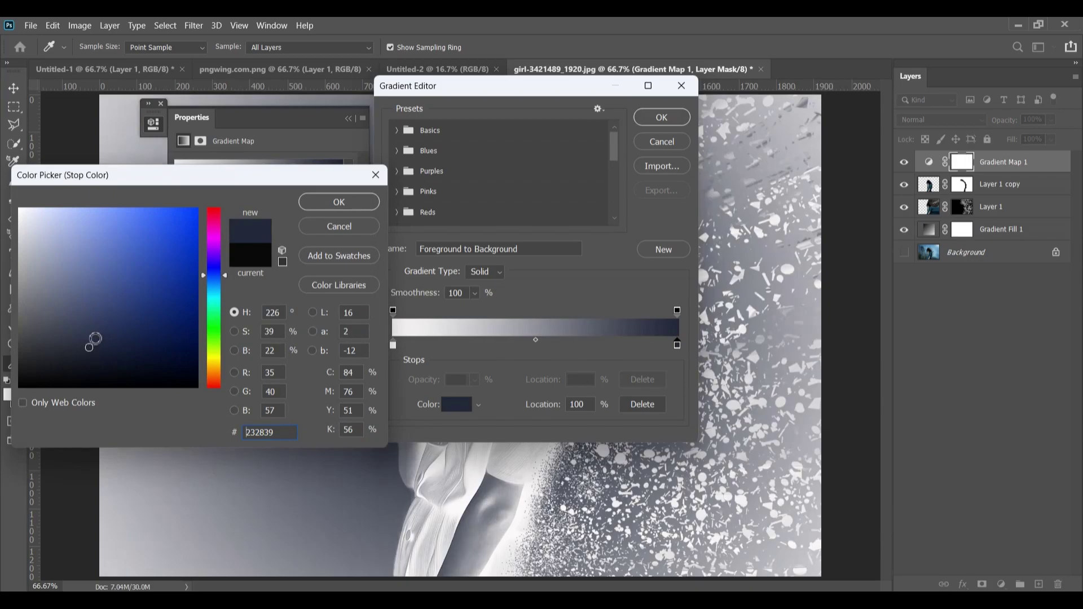
left_click(102, 336)
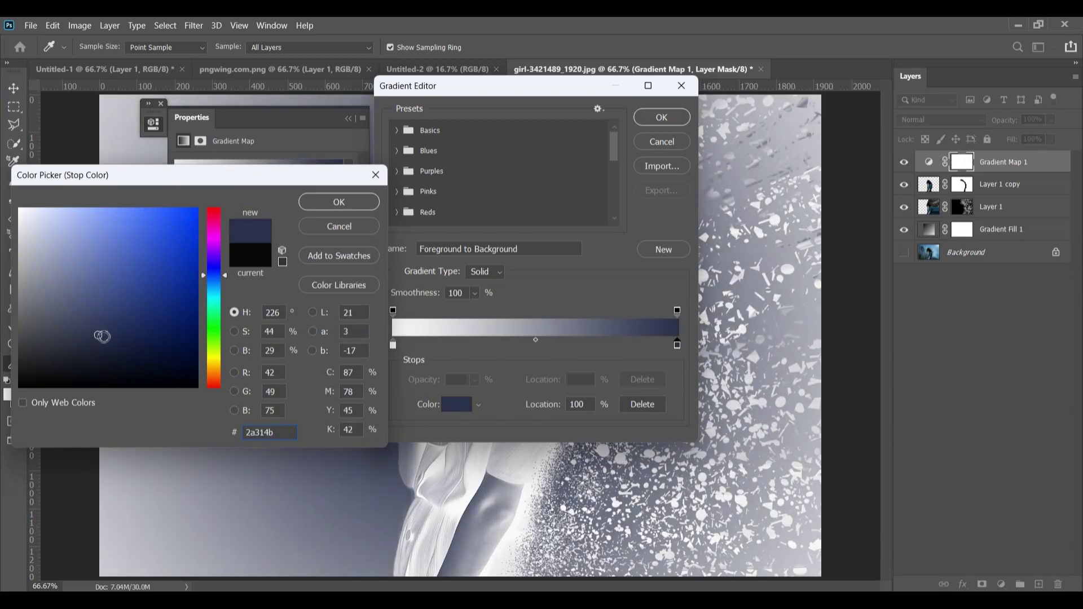
left_click(339, 204)
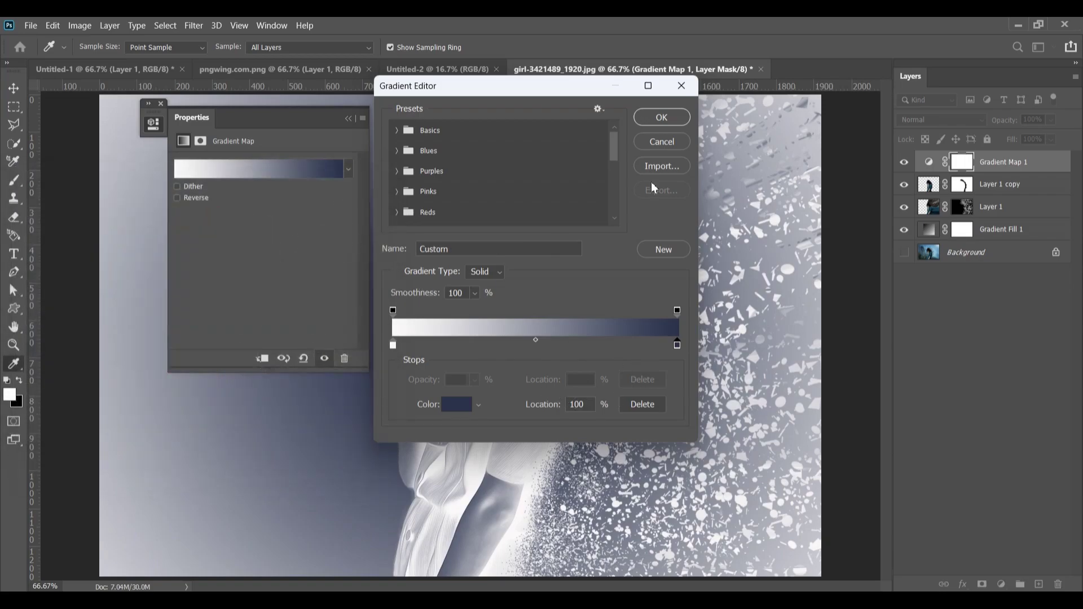
left_click(657, 121)
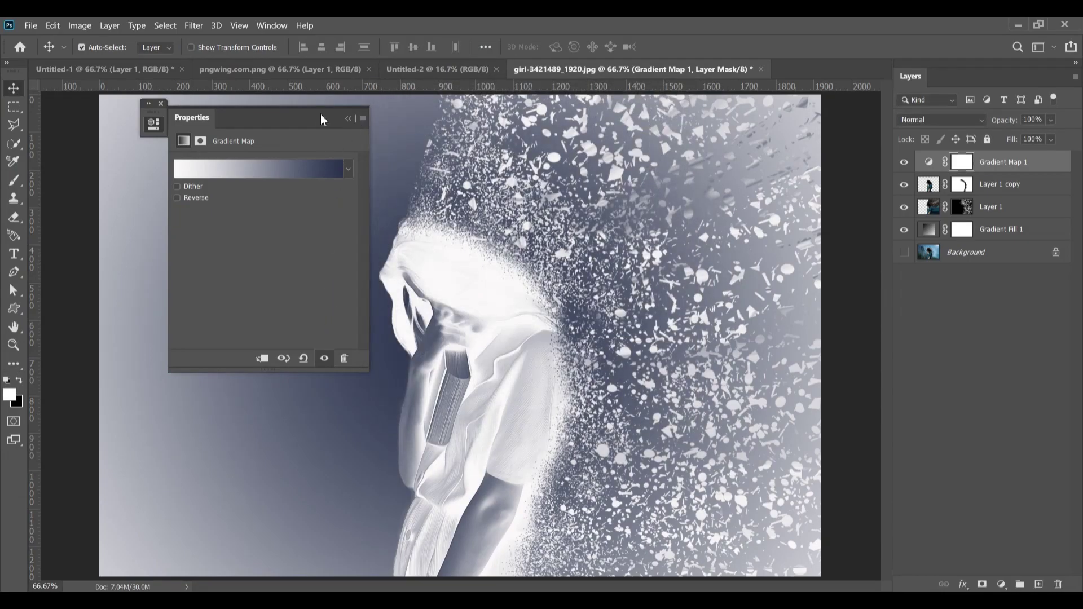
Reverse the gradient map and blend its layer in Soft Light at 97% opacity.
left_click(178, 198)
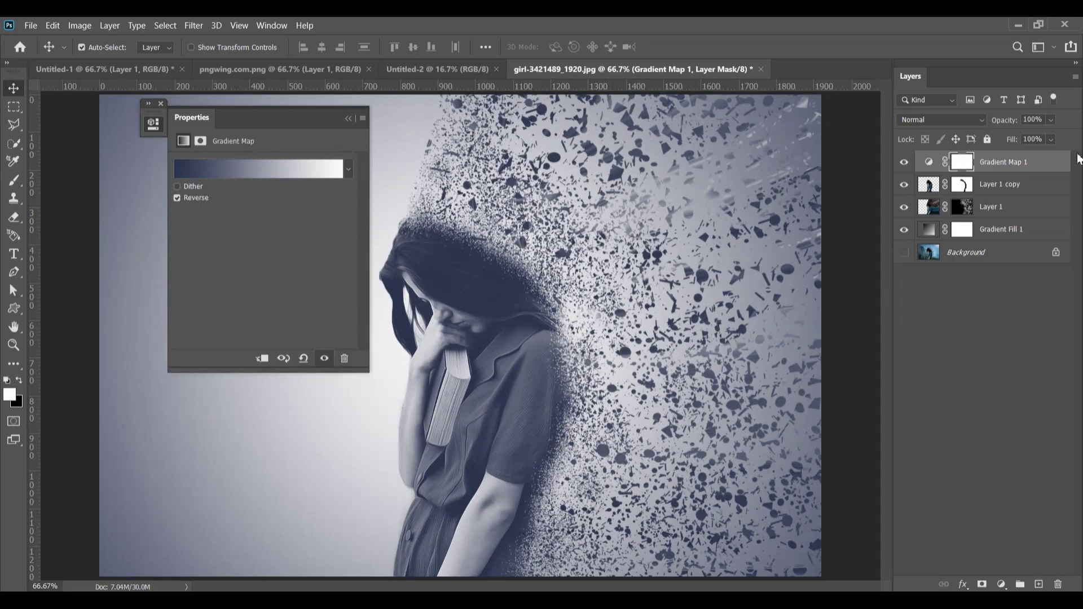
left_click(980, 120)
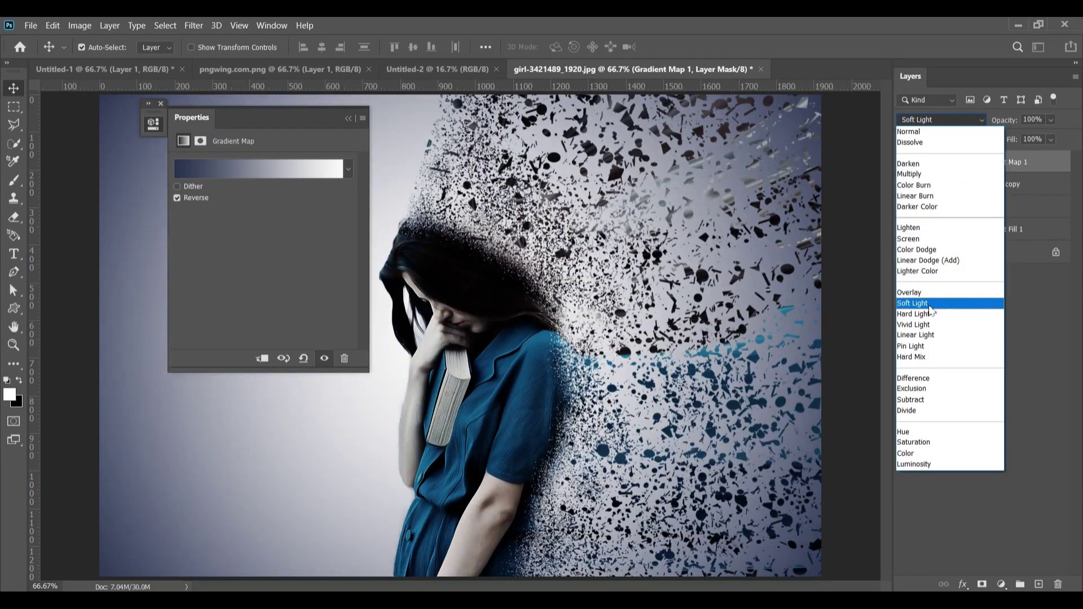
left_click(936, 304)
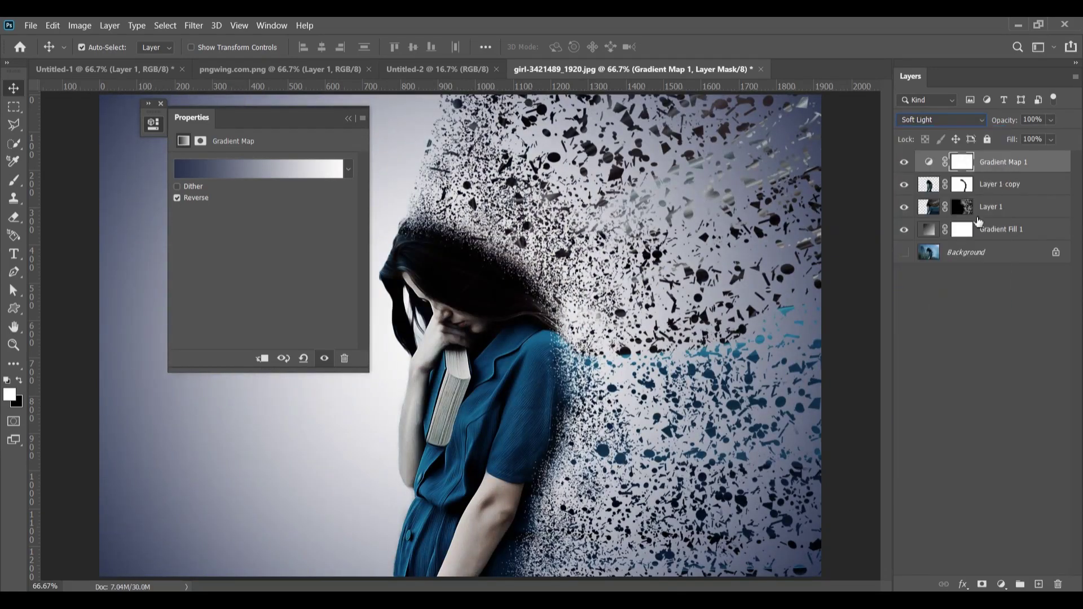
left_click(1051, 120)
mouse_move(1059, 139)
left_mouse_down()
mouse_move(1042, 140)
mouse_move(1066, 141)
left_mouse_up()
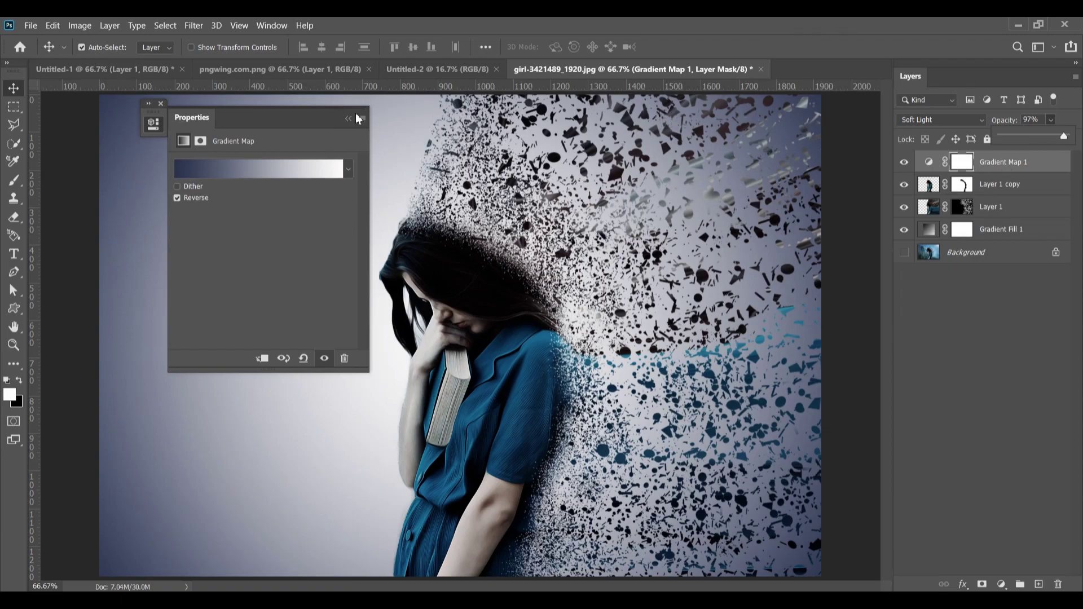
left_click(348, 119)
Save the image as a JPEG named "girl edit" in the image folder.
left_click(28, 25)
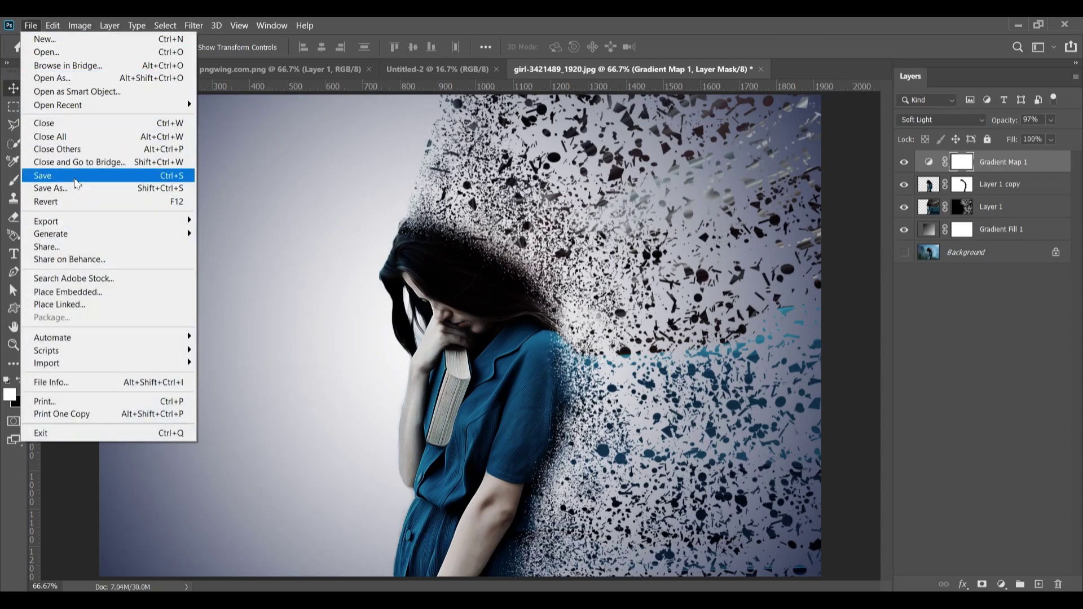
left_click(76, 178)
type("girl e")
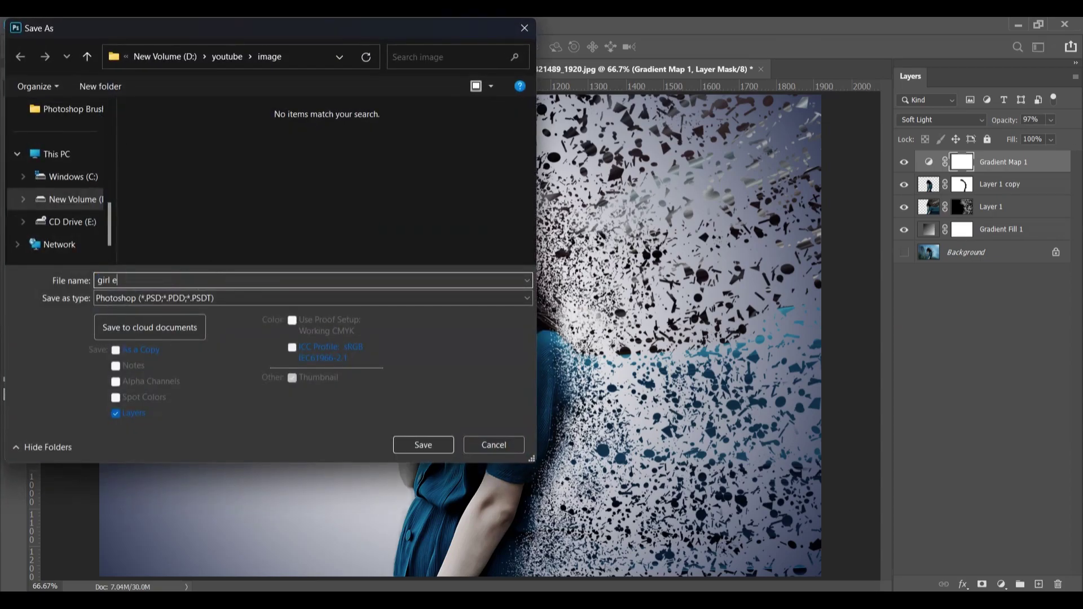
type("dit")
left_click(176, 298)
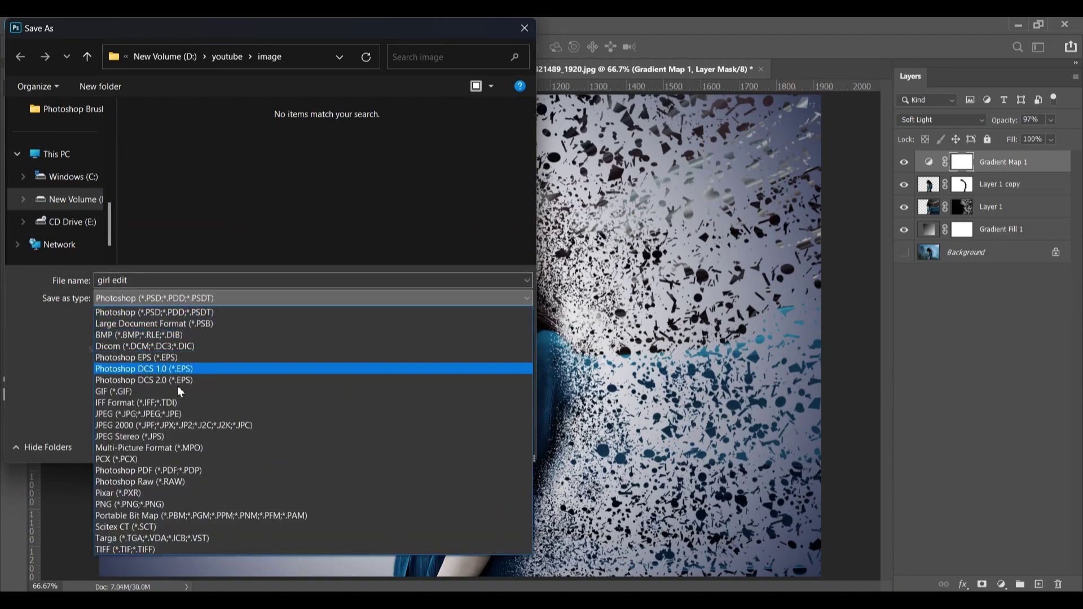
left_click(182, 415)
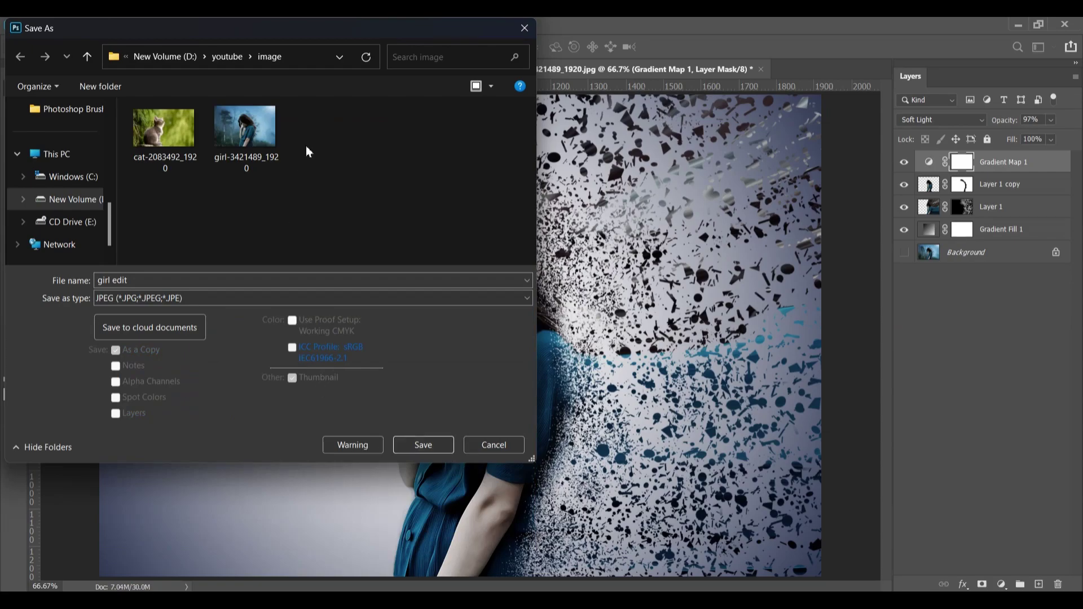